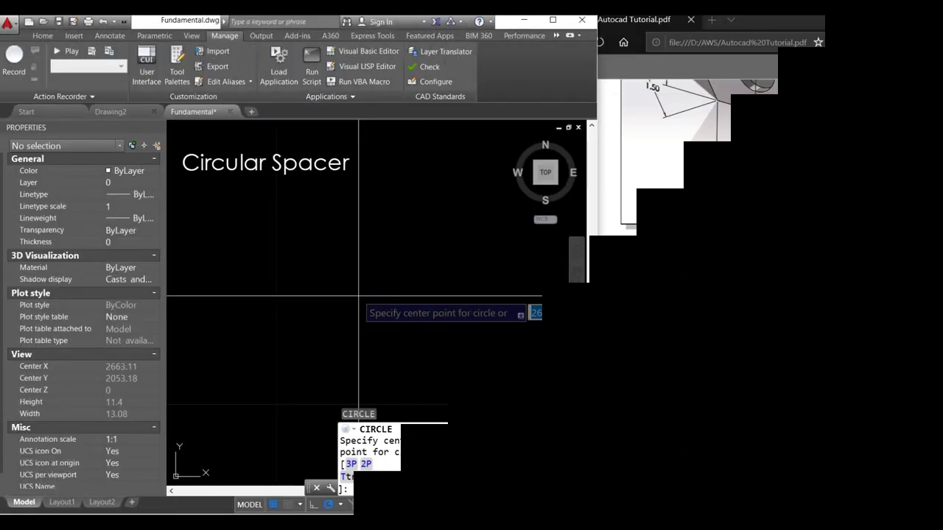
Draw the first circle of diameter 2 at the spacer centre.
left_click(360, 297)
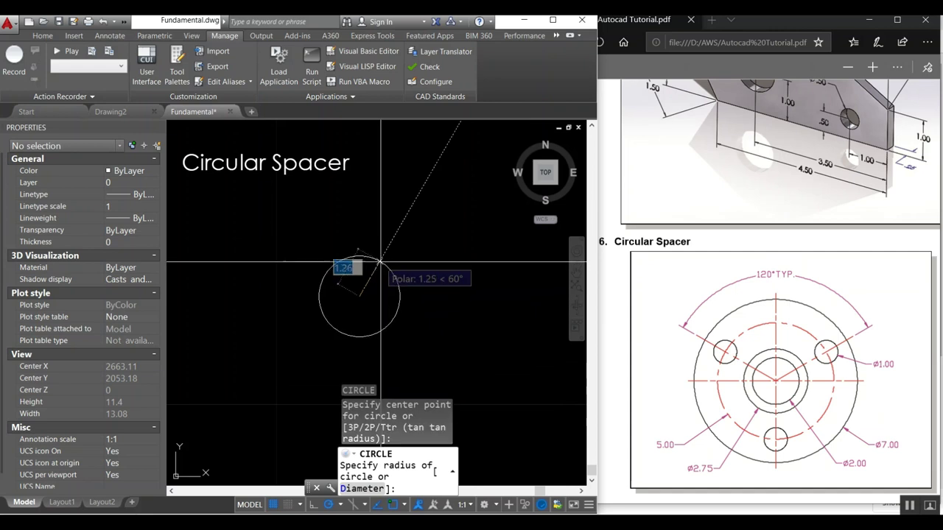
type("d")
key("Return")
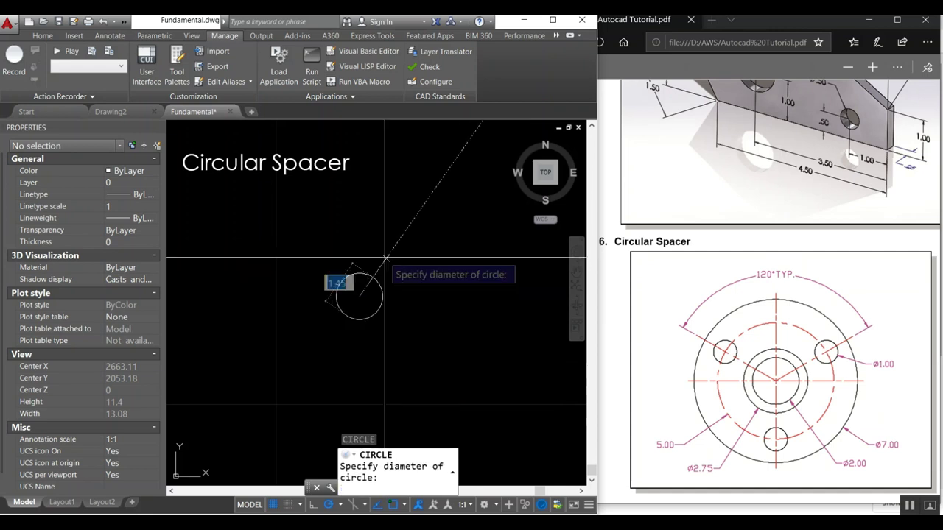
type("2")
key("Return")
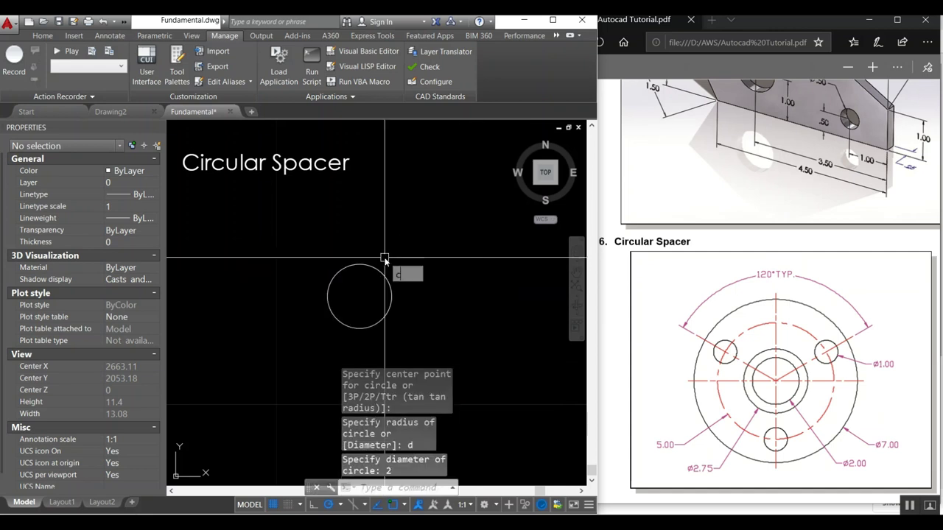
Draw a concentric circle of diameter 2.75 on the same centre.
key("Return")
left_click(360, 297)
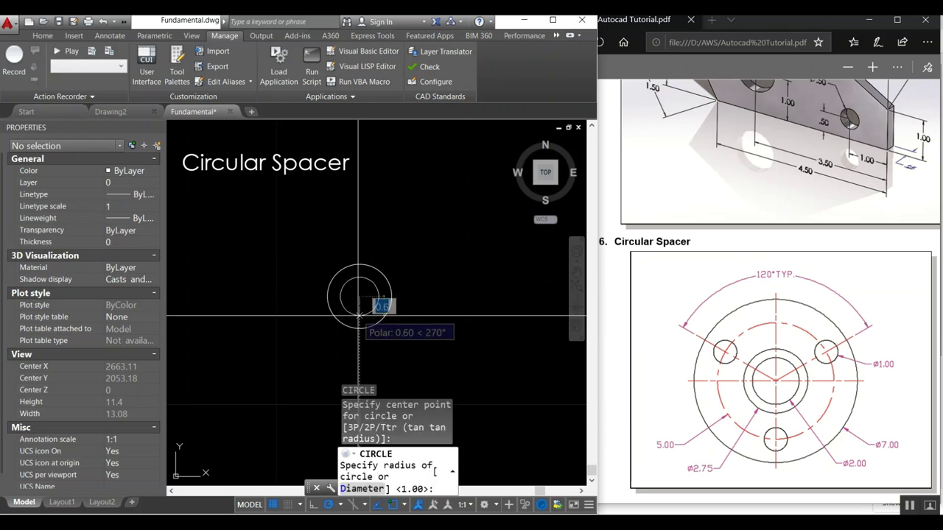
type("d")
key("Return")
type("2.75")
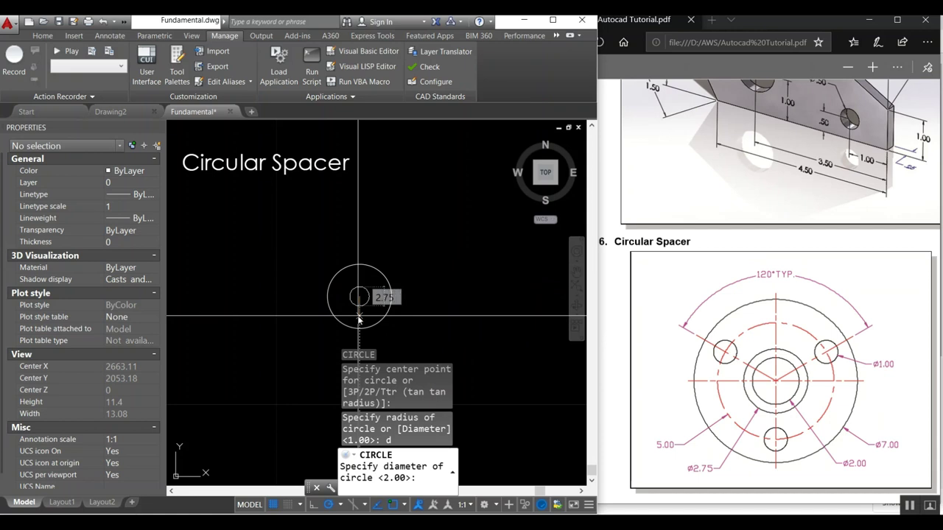
key("Return")
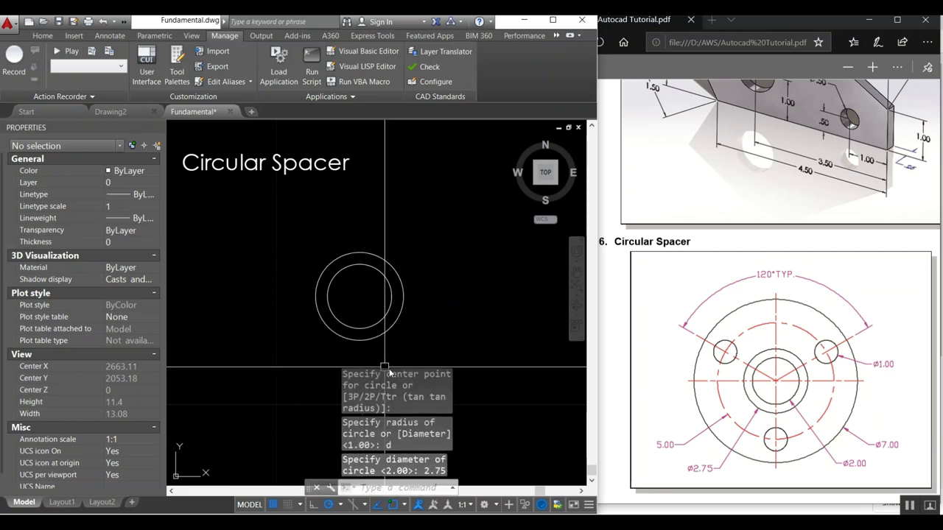
type("c")
Draw a concentric circle of diameter 5 and select it.
key("Return")
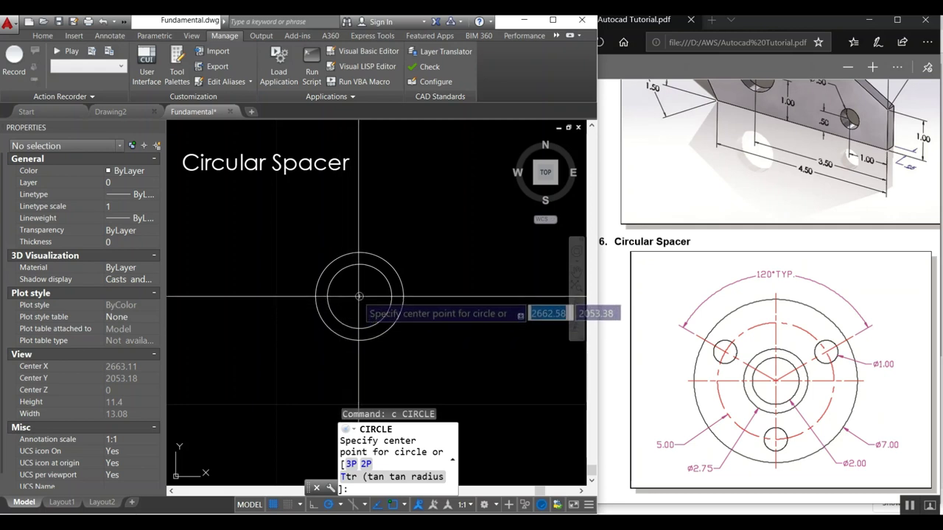
left_click(359, 297)
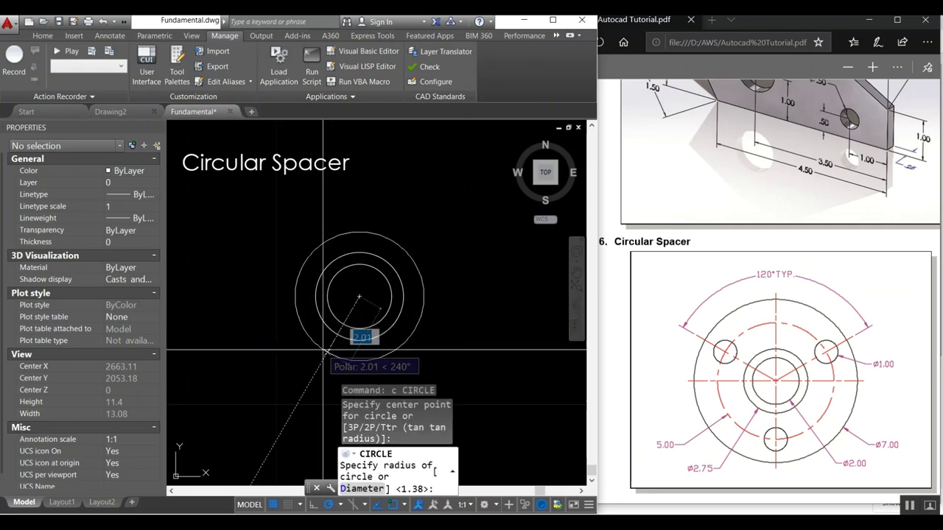
type("d")
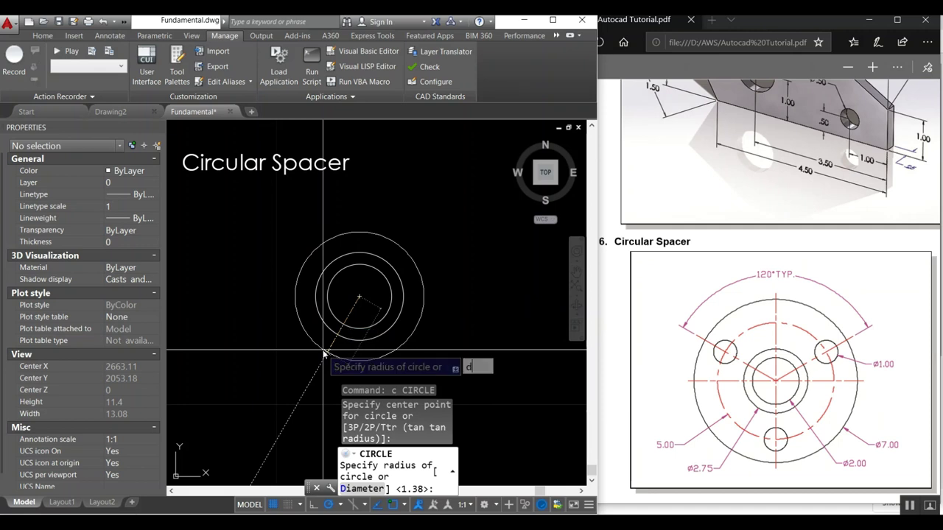
key("Return")
key("Return")
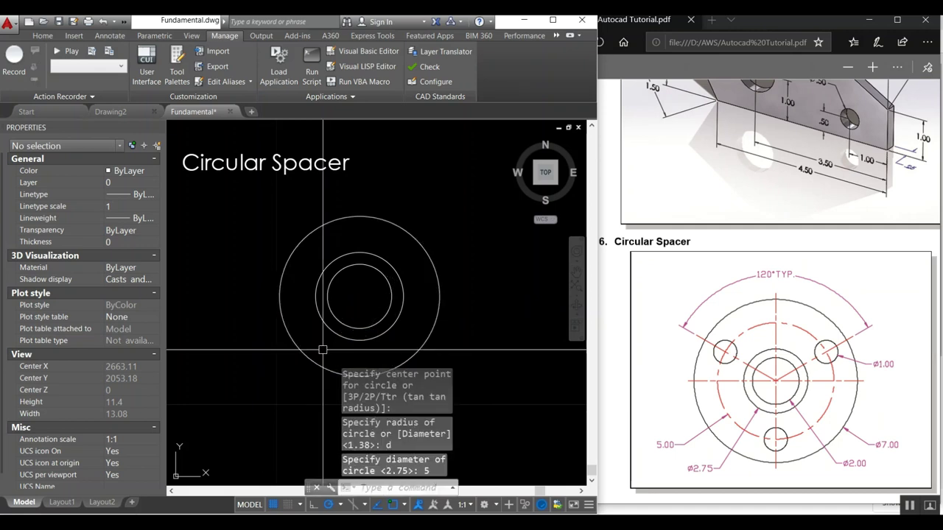
left_click(335, 220)
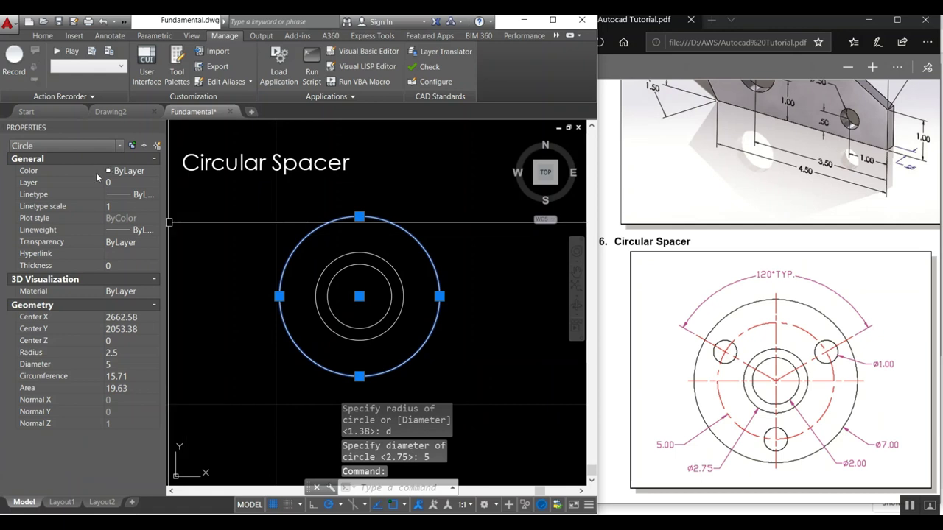
Set the diameter 5 circle's colour to Red and its linetype to CENTER.
left_click(126, 171)
left_click(122, 204)
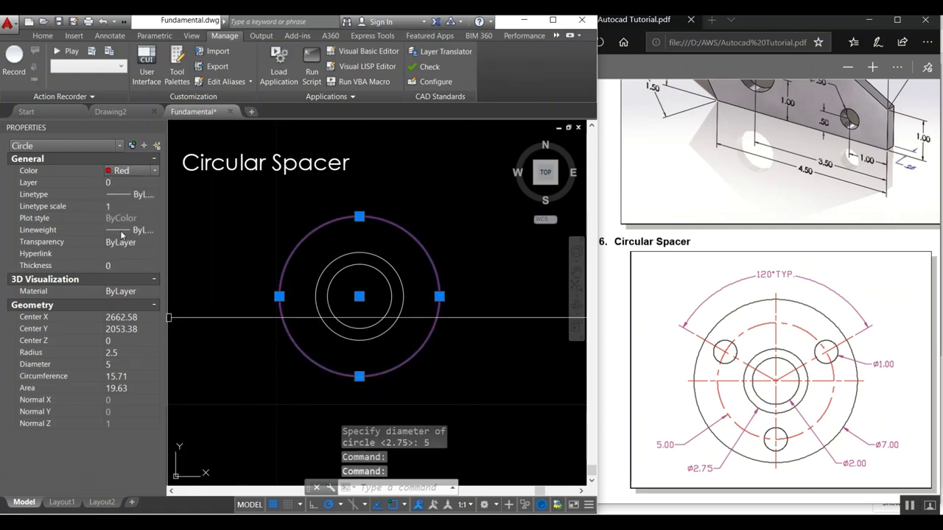
left_click(131, 195)
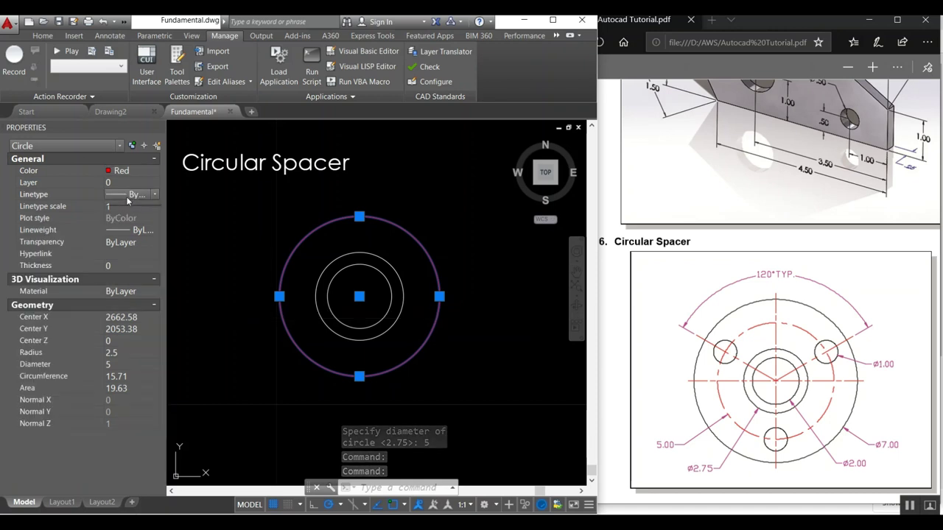
left_click(133, 195)
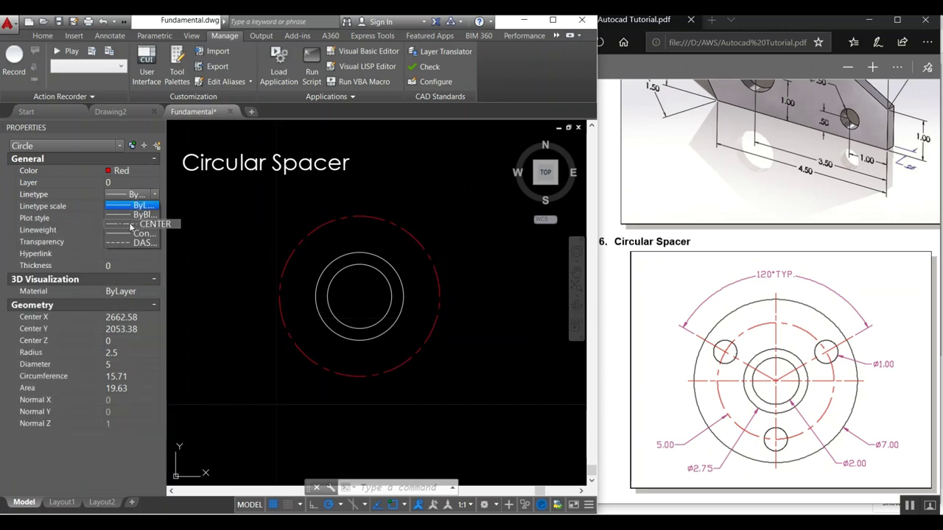
left_click(130, 226)
key("Escape")
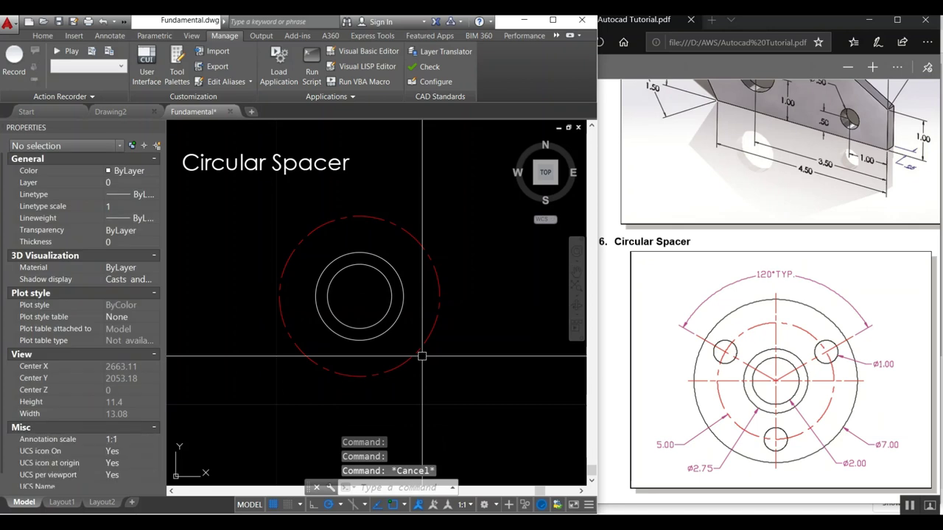
mouse_move(413, 354)
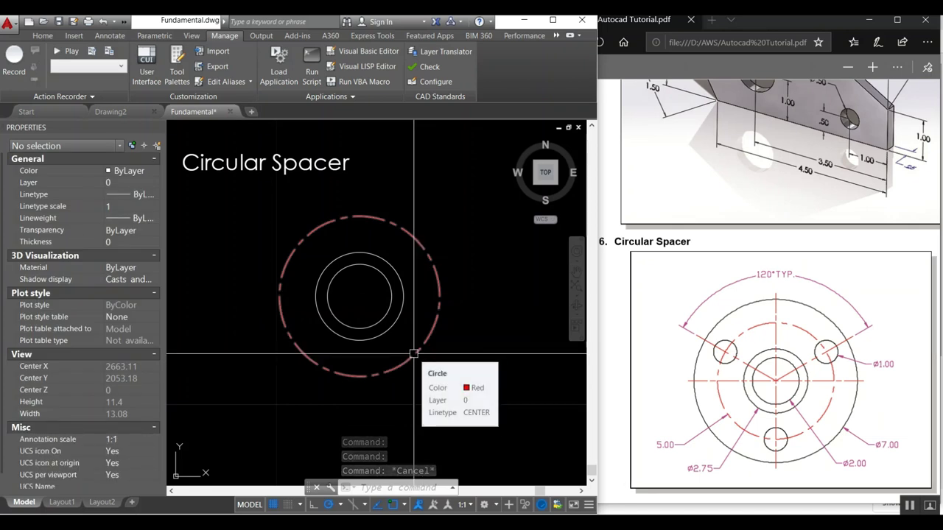
Draw a diameter 7 outer circle on the common centre.
type("c")
key("Return")
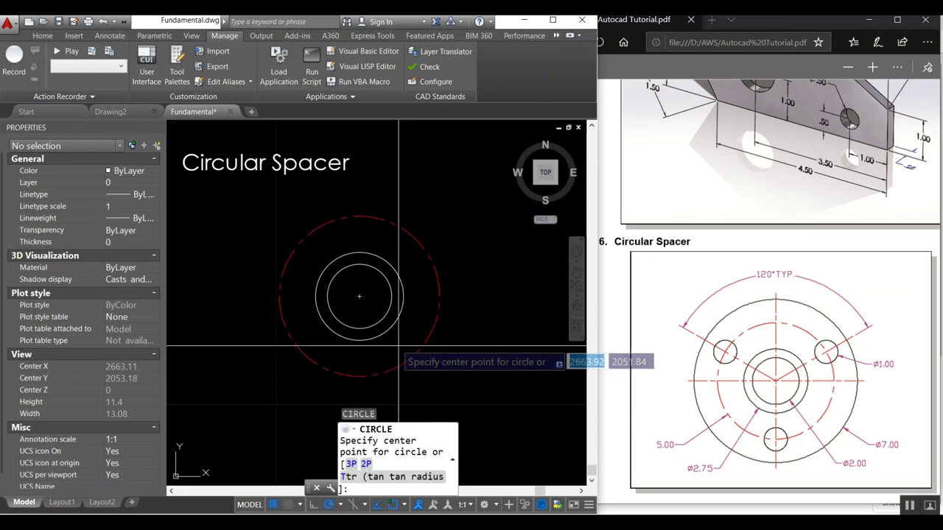
left_click(359, 298)
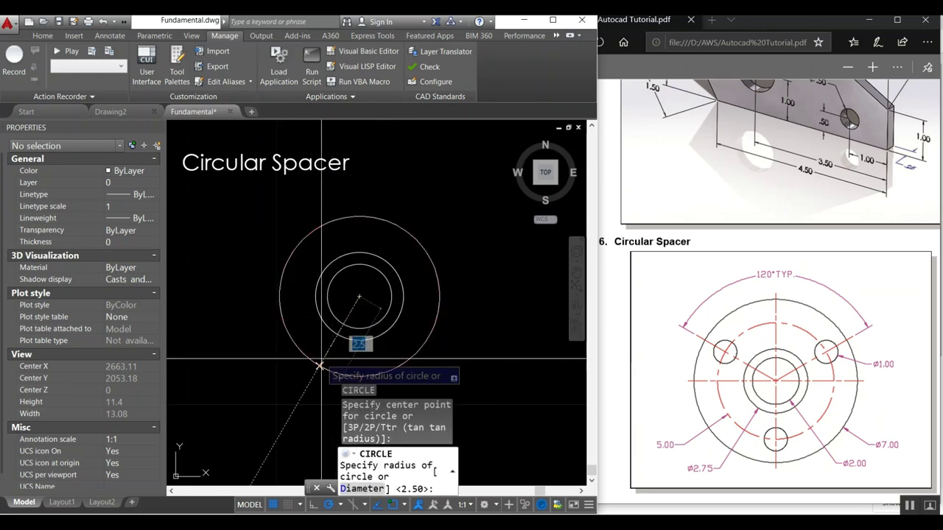
type("d")
key("Return")
type("7")
key("Return")
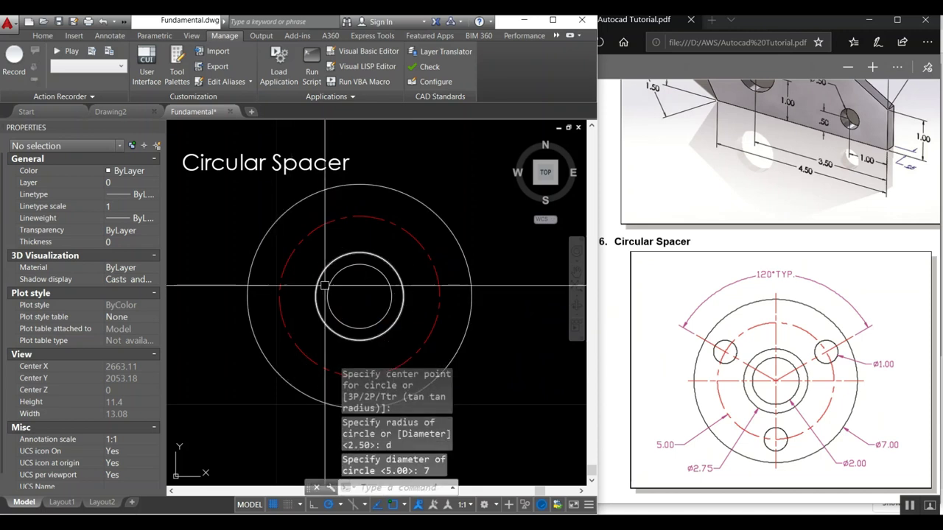
Move all four circles slightly lower using a crossing window.
middle_click_drag(325, 284, 326, 269)
type("m")
key("Return")
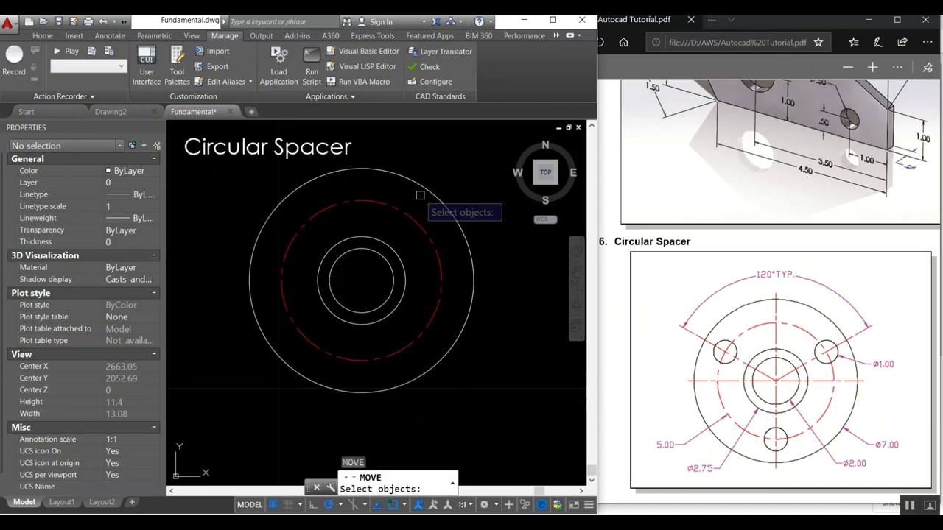
left_click(435, 177)
left_click(337, 350)
key("Return")
left_click(361, 280)
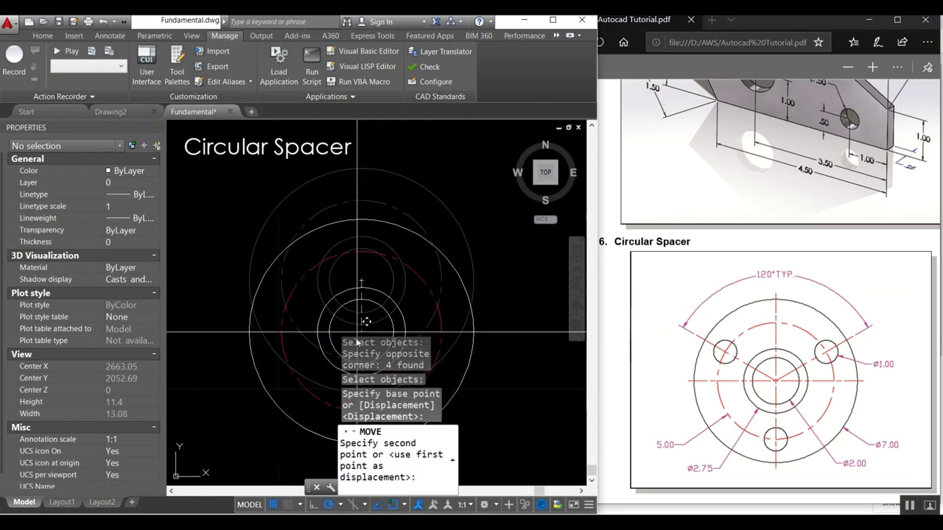
left_click(359, 305)
Move the circles again, reusing the previous selection.
middle_click_drag(364, 287, 364, 261)
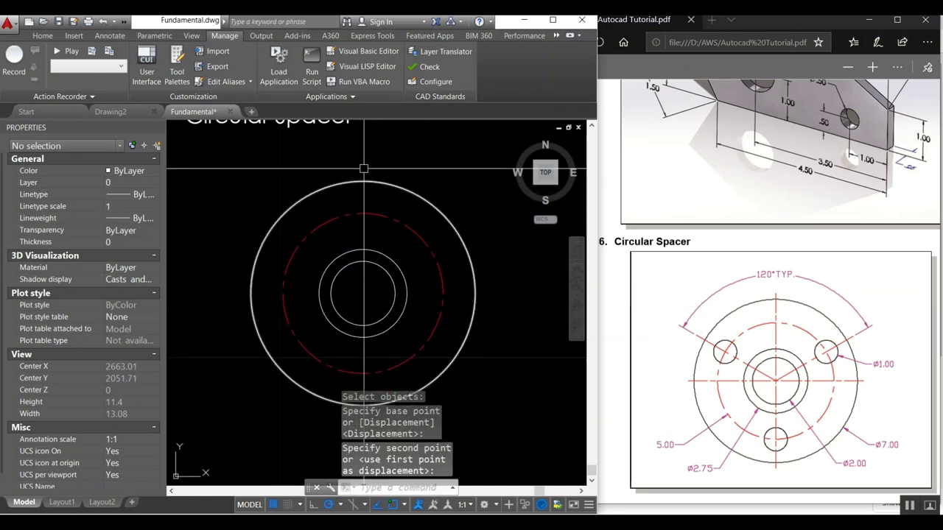
key("Return")
type("p")
key("Return")
left_click(365, 136)
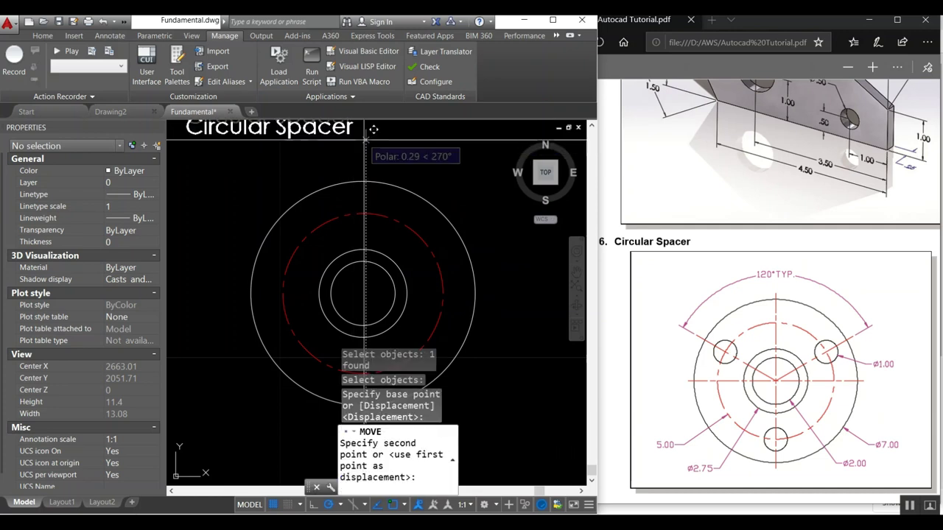
mouse_move(351, 198)
middle_mouse_down()
mouse_move(373, 210)
mouse_move(350, 210)
middle_mouse_up()
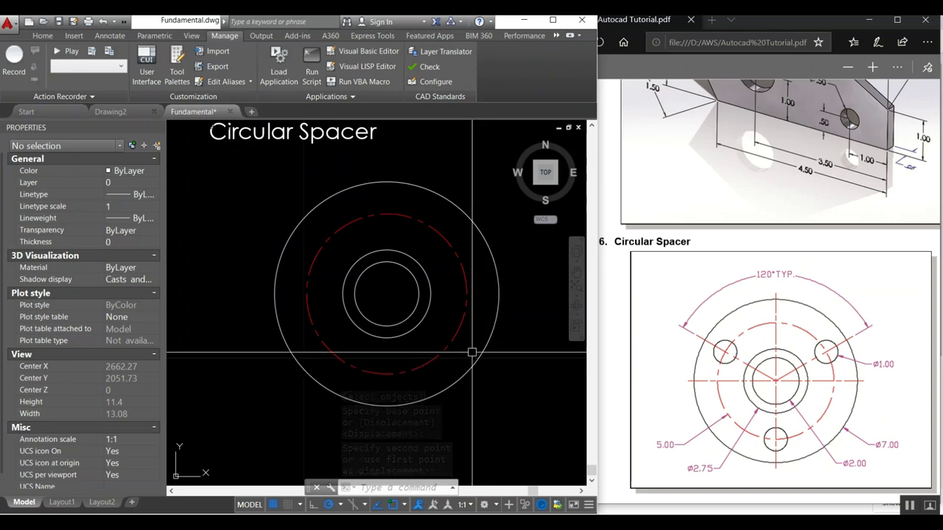
Draw a horizontal centre line across the outer circle from left to right edge.
key("Return")
key("Escape")
type("l")
key("Return")
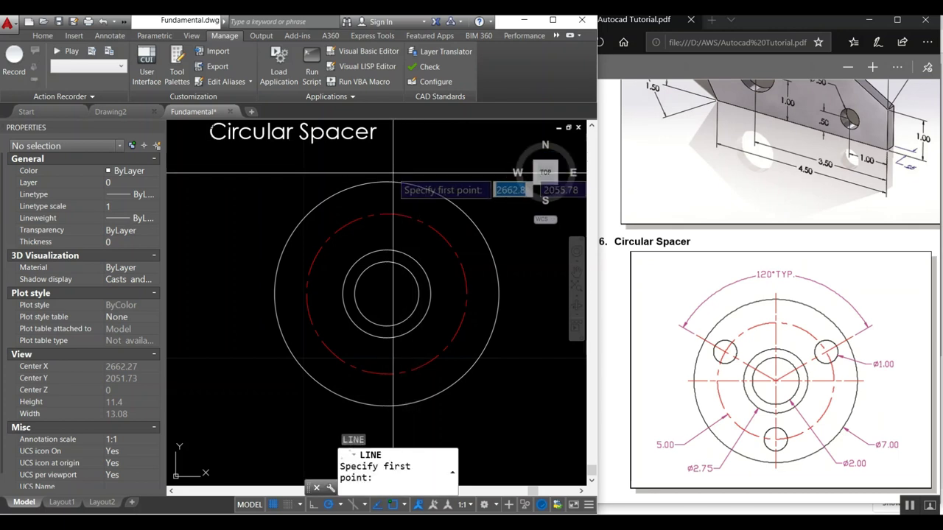
left_click(386, 406)
key("Escape")
key("Return")
left_click(274, 294)
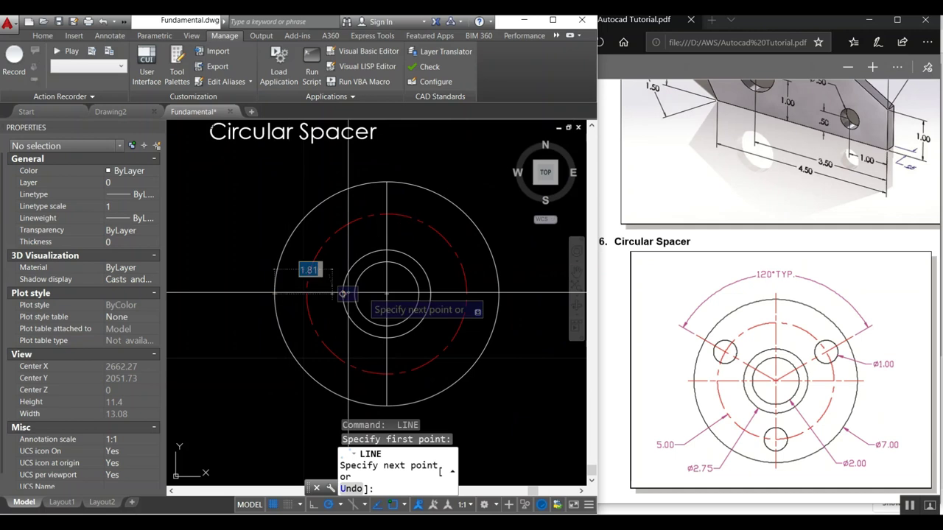
left_click(498, 294)
key("Return")
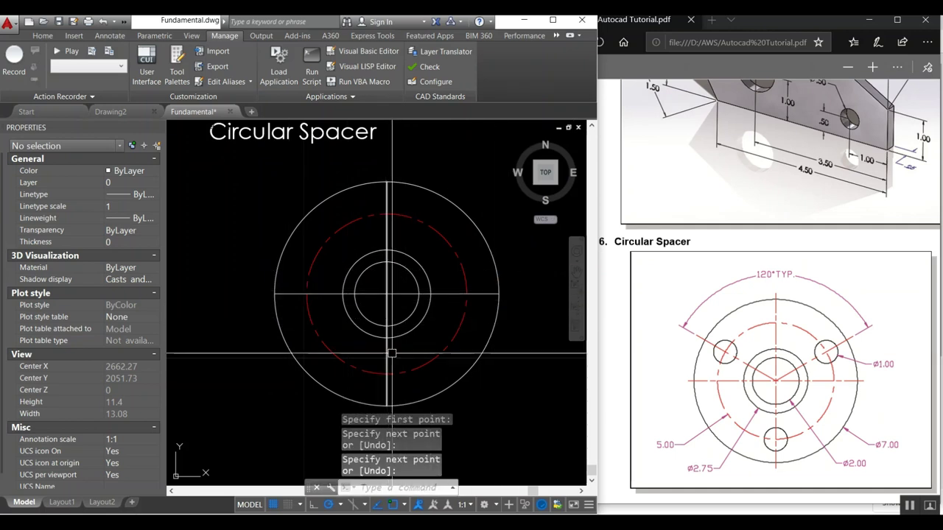
With Ortho on, extend both ends of the vertical centre line by 0.3.
left_click(387, 386)
left_click(387, 405)
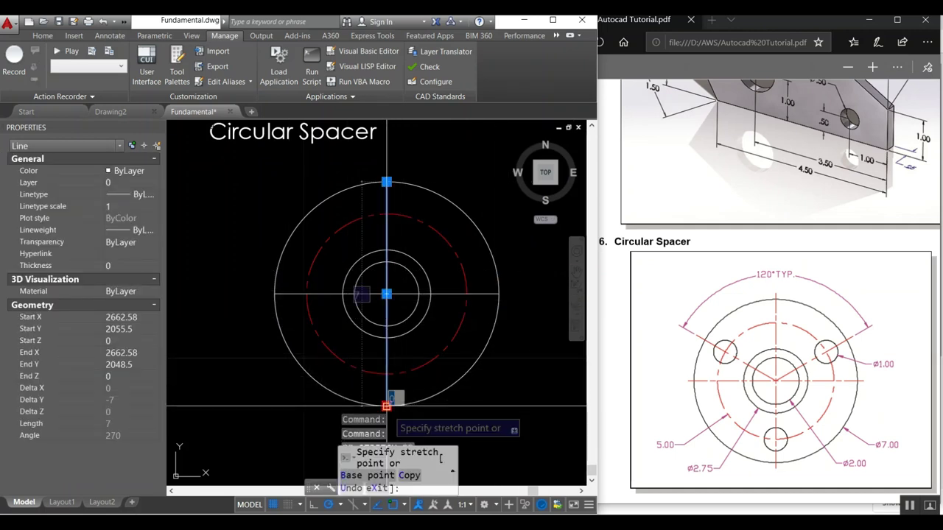
middle_click_drag(389, 453, 396, 363)
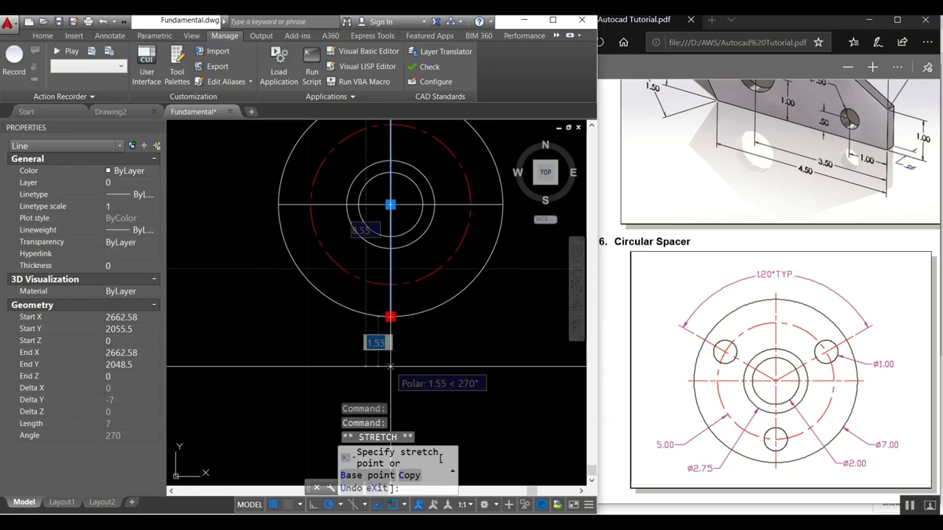
left_click(315, 506)
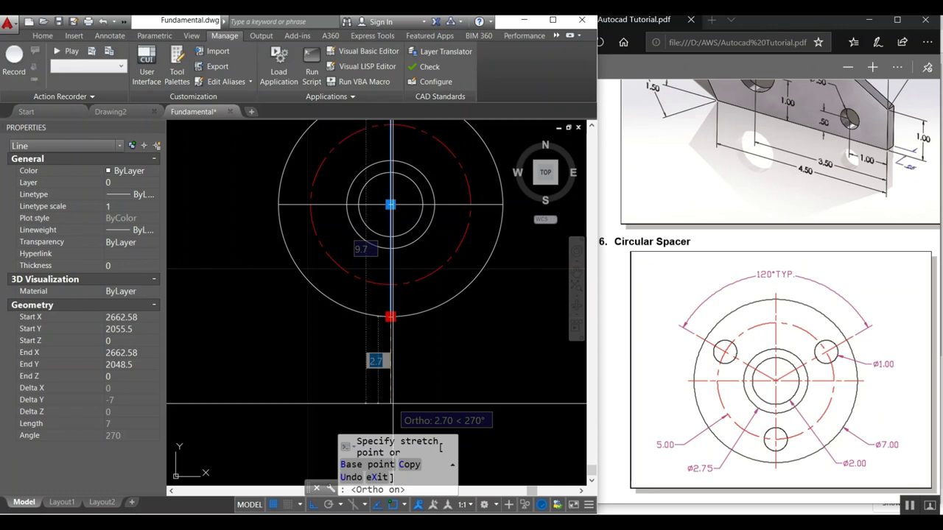
type(".3")
key("Return")
middle_click_drag(345, 344, 327, 404)
left_click(371, 149)
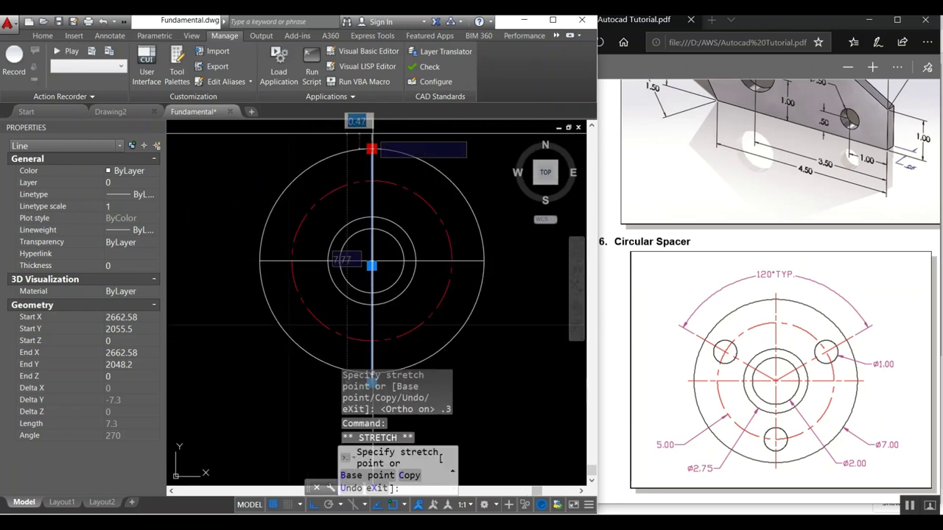
type(".3")
key("Return")
key("Escape")
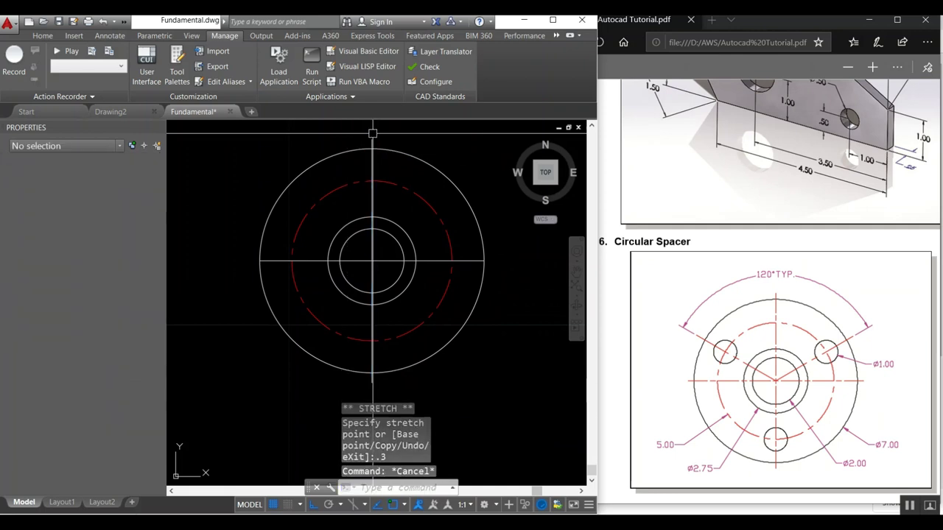
Extend the horizontal centre line's right end by 0.3.
left_click(478, 262)
left_click(483, 261)
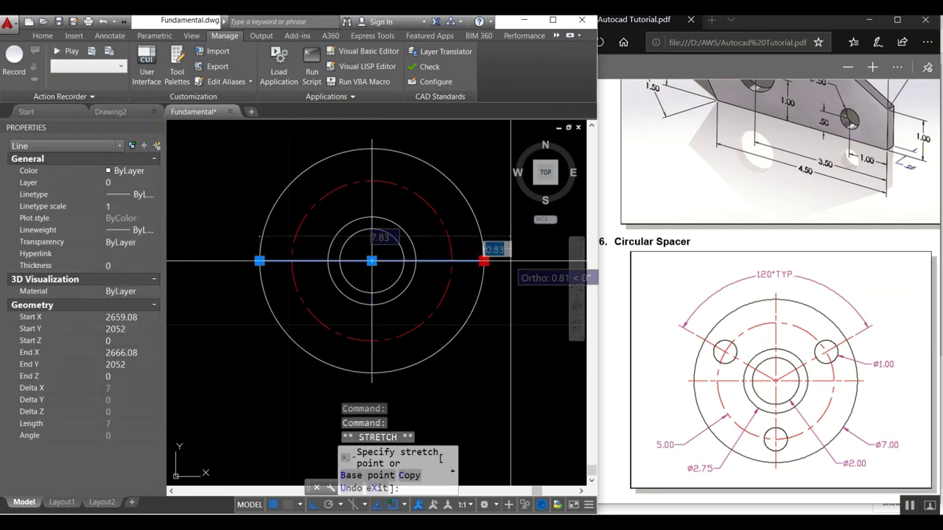
type(".3")
key("Return")
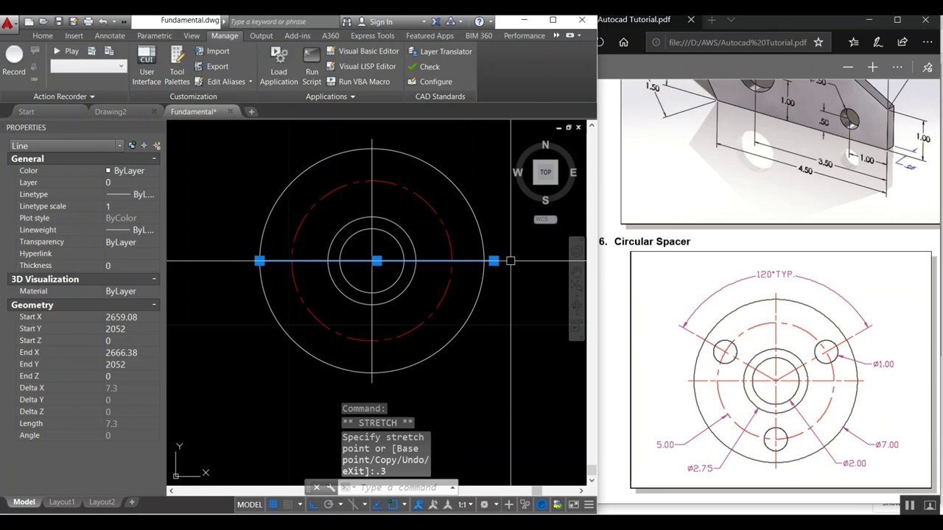
left_click(259, 262)
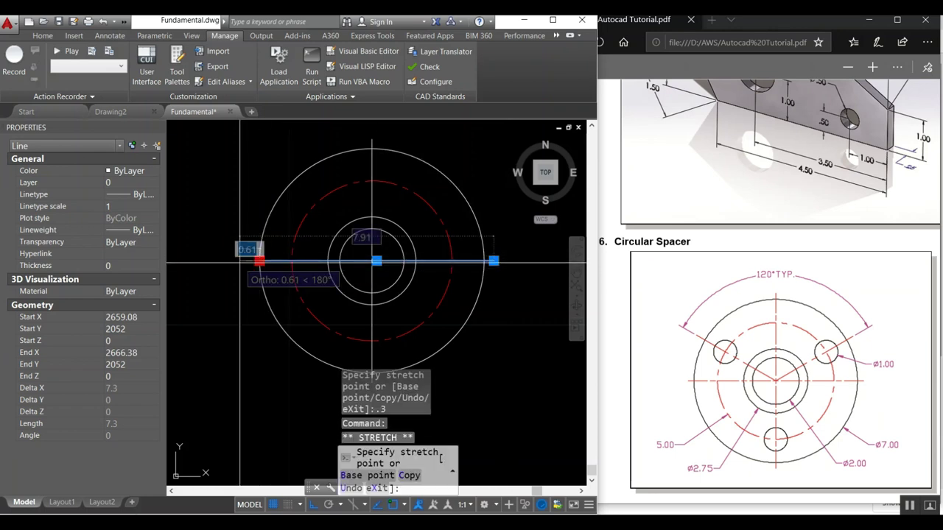
key("Escape")
key("Escape")
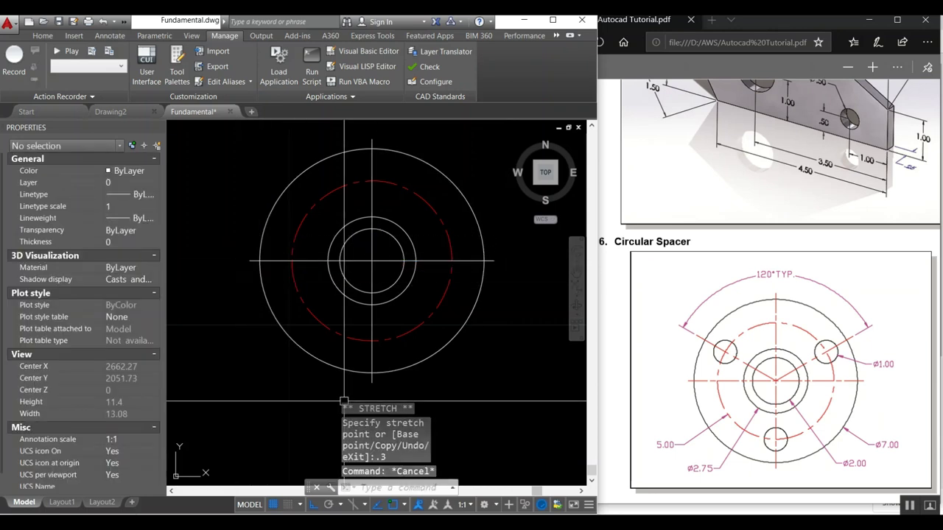
Select both the vertical and horizontal centre lines and set their colour to Red.
left_click(372, 361)
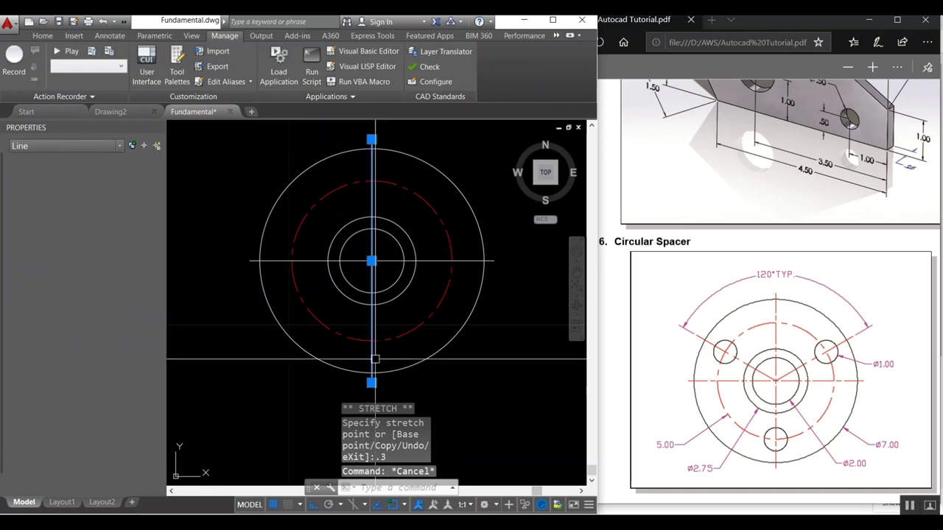
left_click(391, 260)
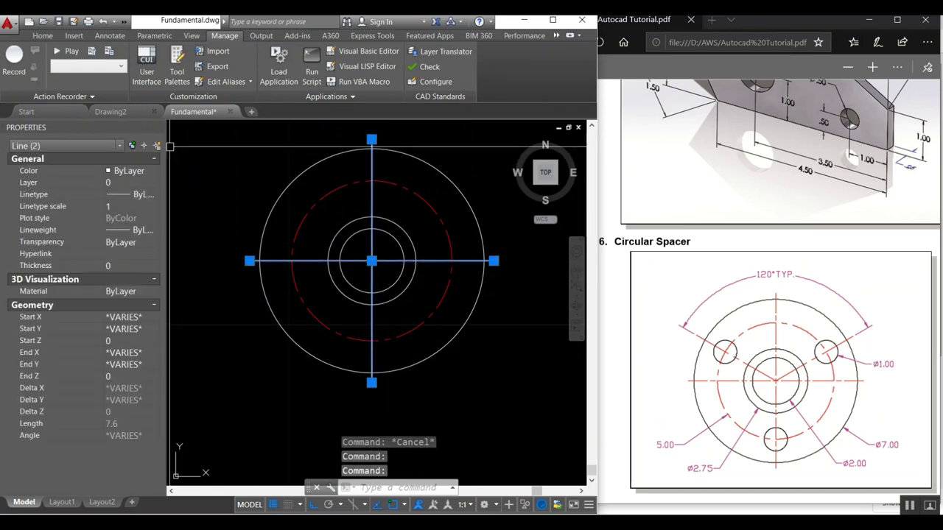
left_click(135, 172)
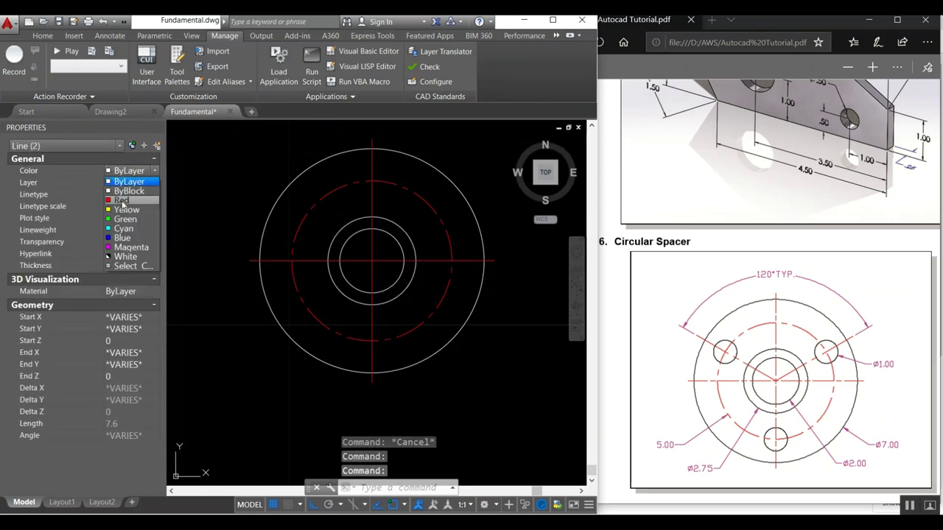
left_click(122, 201)
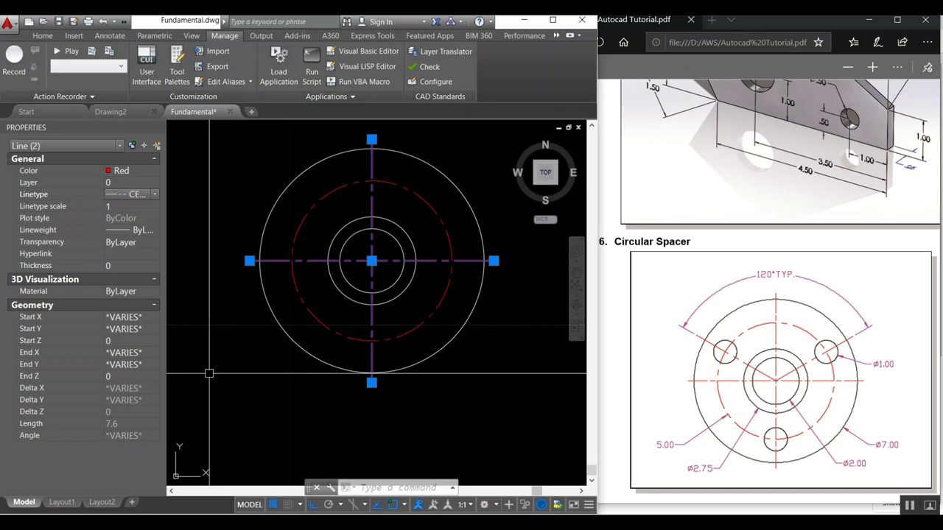
type("l")
key("Return")
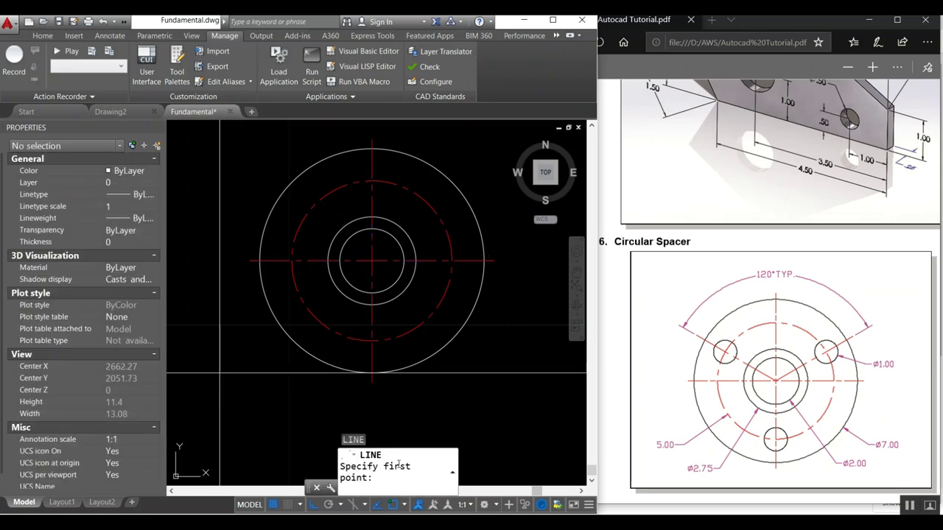
With 30° polar tracking, draw a 3.5-unit line from the centre at 30°.
left_click(339, 507)
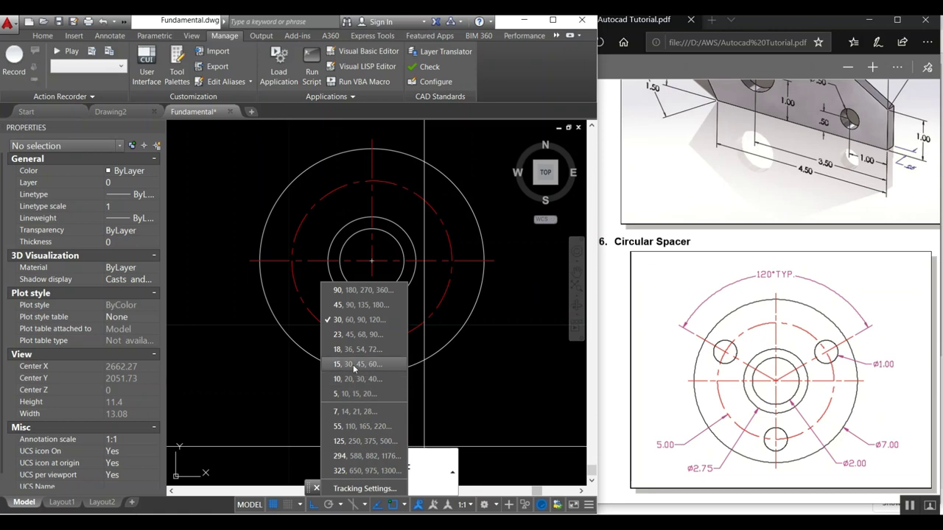
left_click(359, 321)
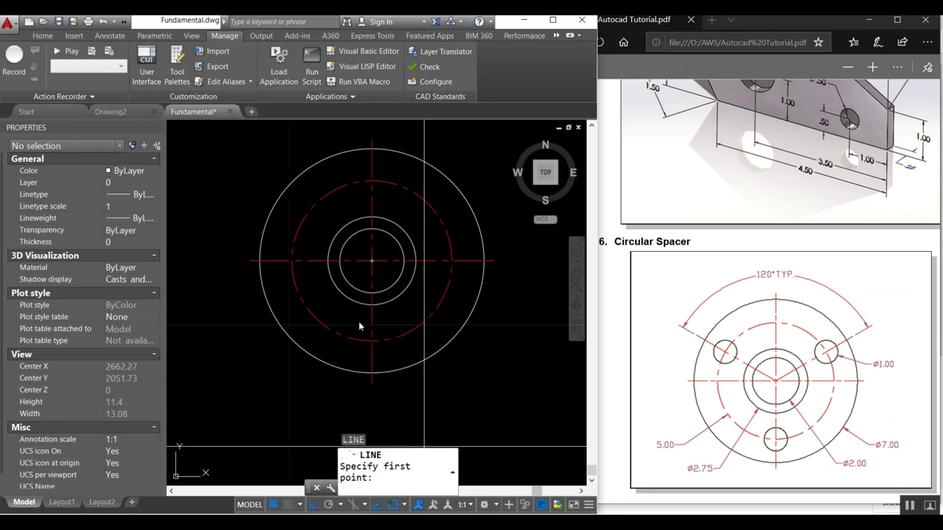
left_click(371, 260)
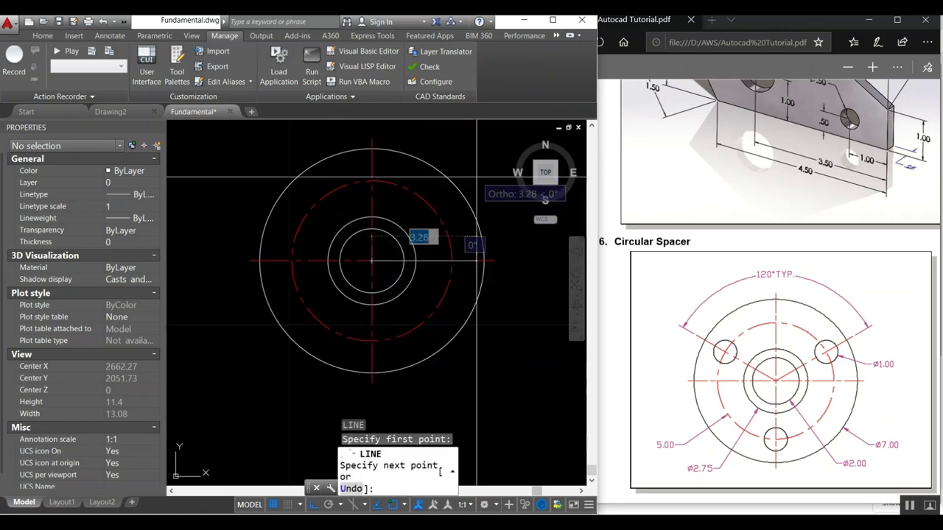
key("F10")
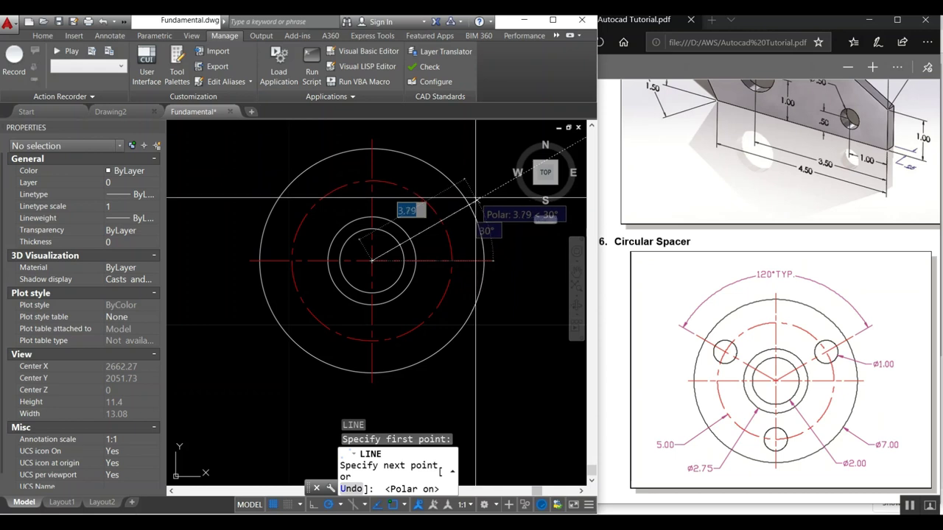
type("3.5")
key("Return")
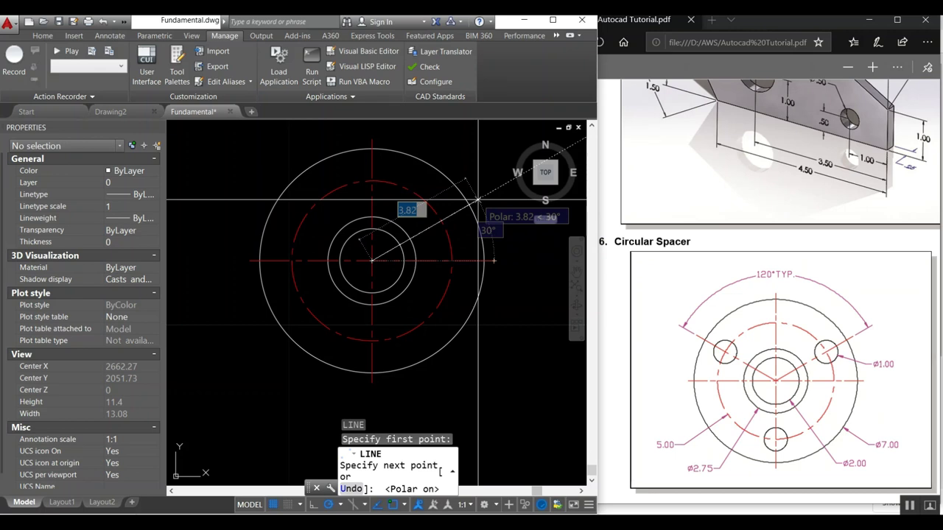
key("Escape")
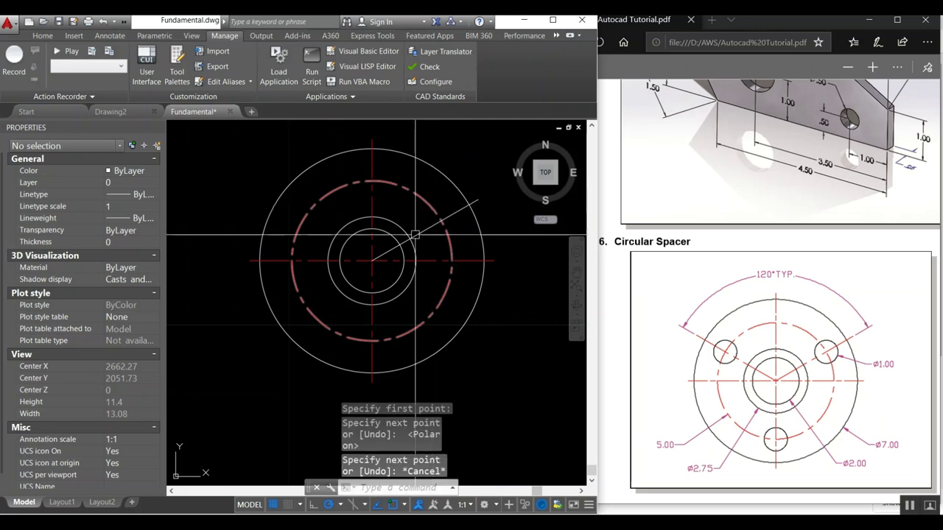
type("mi")
Begin mirroring the 30° line about the vertical axis, then cancel.
key("Return")
left_click(380, 258)
key("Return")
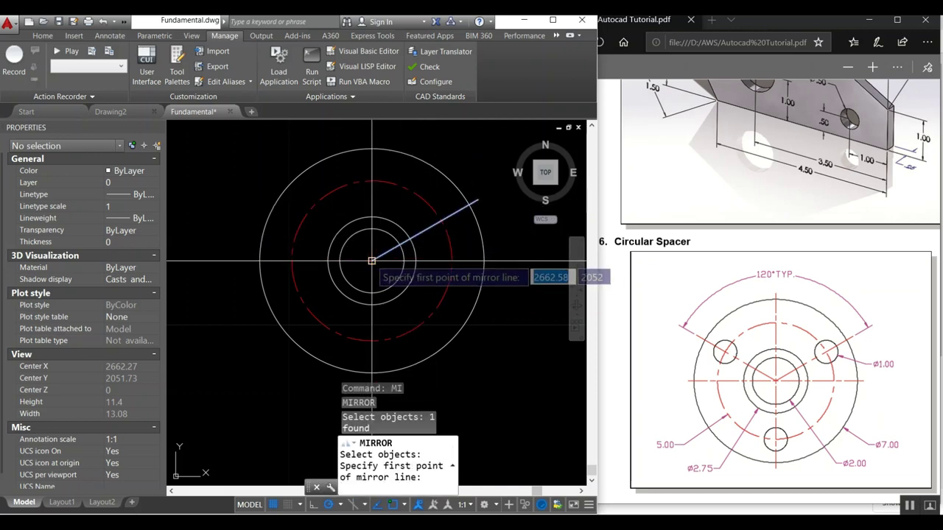
left_click(377, 259)
left_click(367, 147)
key("Escape")
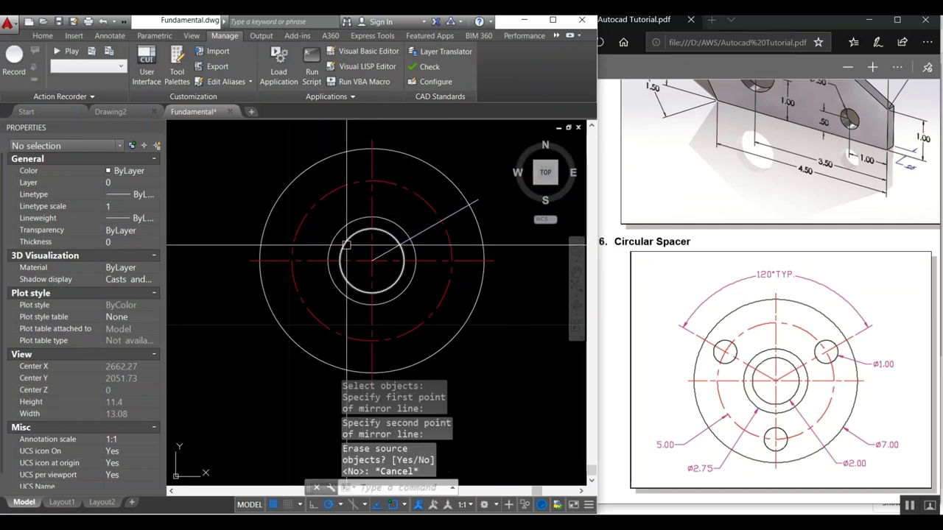
Match the 30° line's properties to the red CENTER vertical centre line.
type("ma")
key("Return")
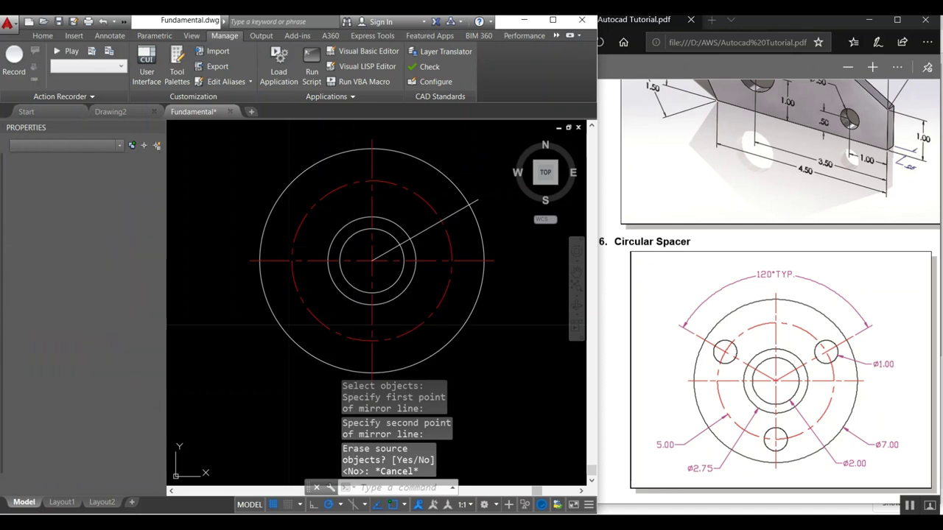
left_click(372, 203)
left_click(428, 215)
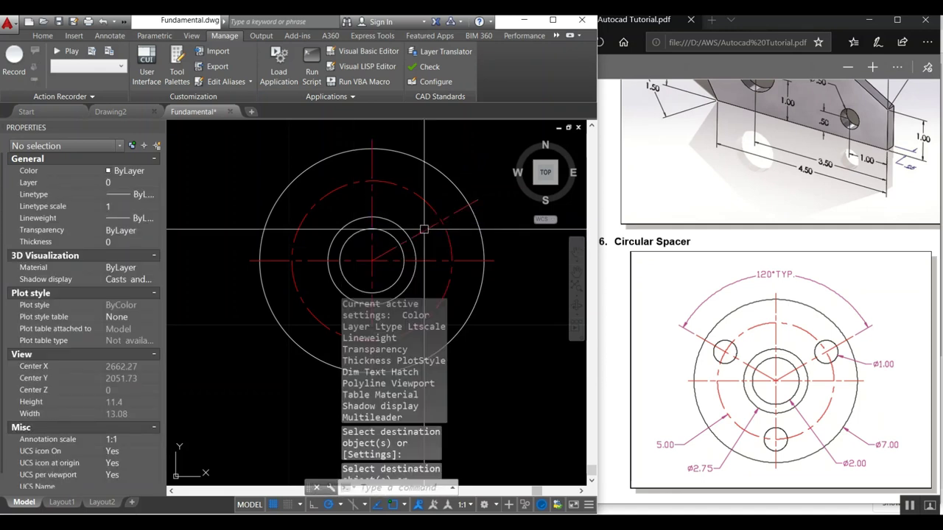
key("Return")
Mirror the 30° line across the vertical axis to 150°, keeping the original.
type("mi")
key("Return")
left_click(417, 232)
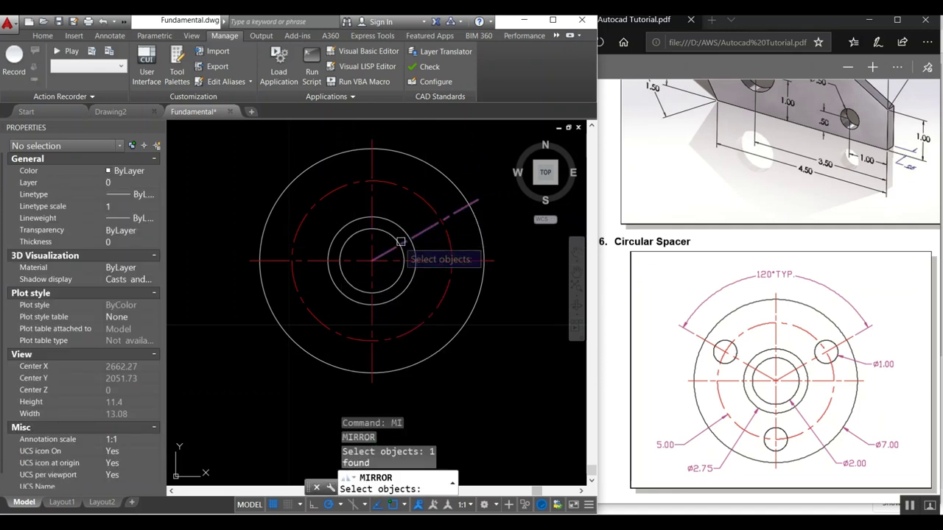
key("Return")
left_click(372, 261)
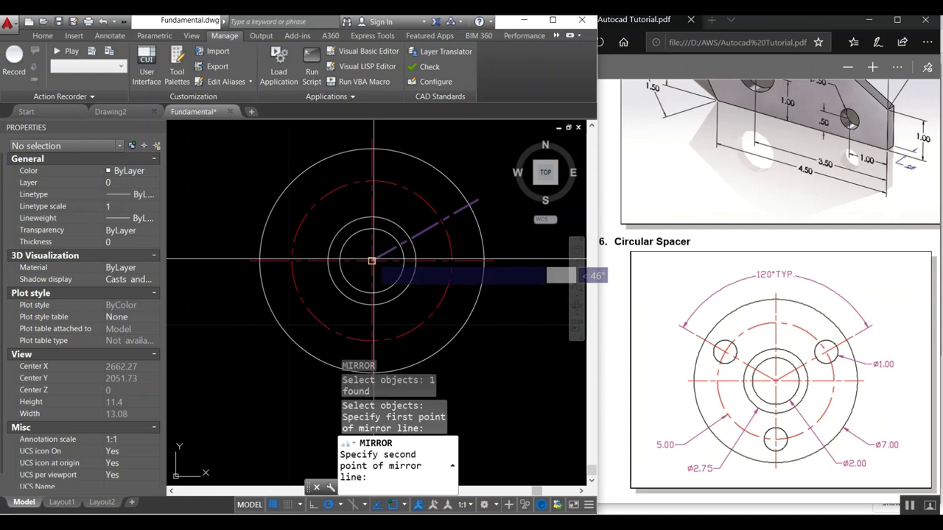
left_click(375, 137)
left_click(416, 191)
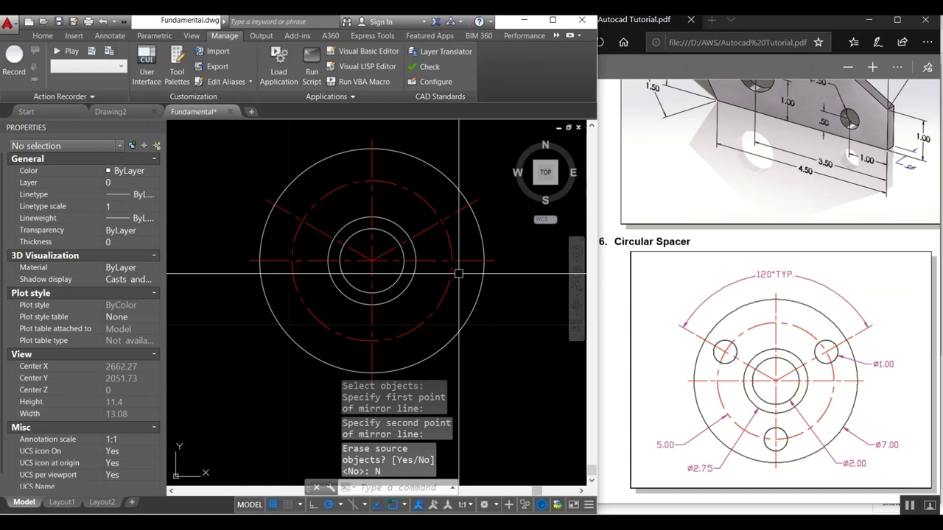
type("c")
key("Return")
Draw a diameter 1 hole at the upper-right line and bolt circle intersection.
left_click(442, 221)
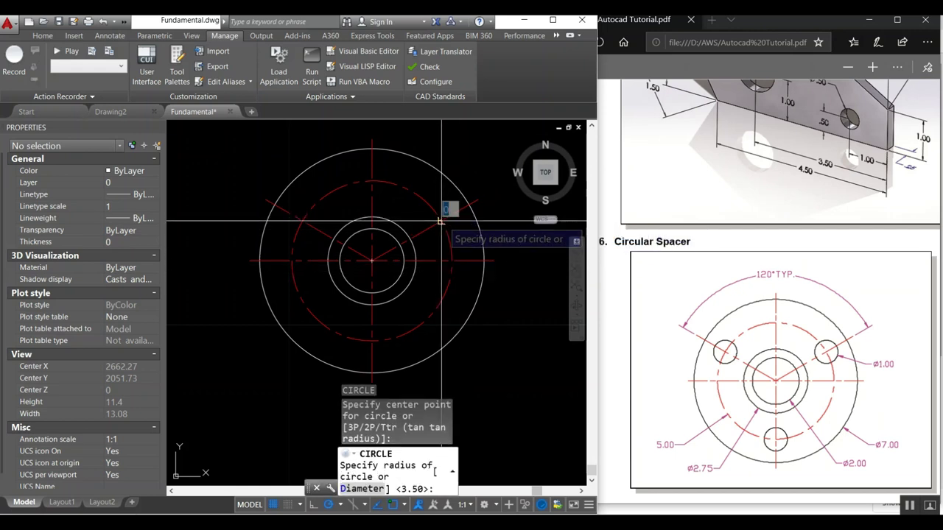
type("d")
key("Return")
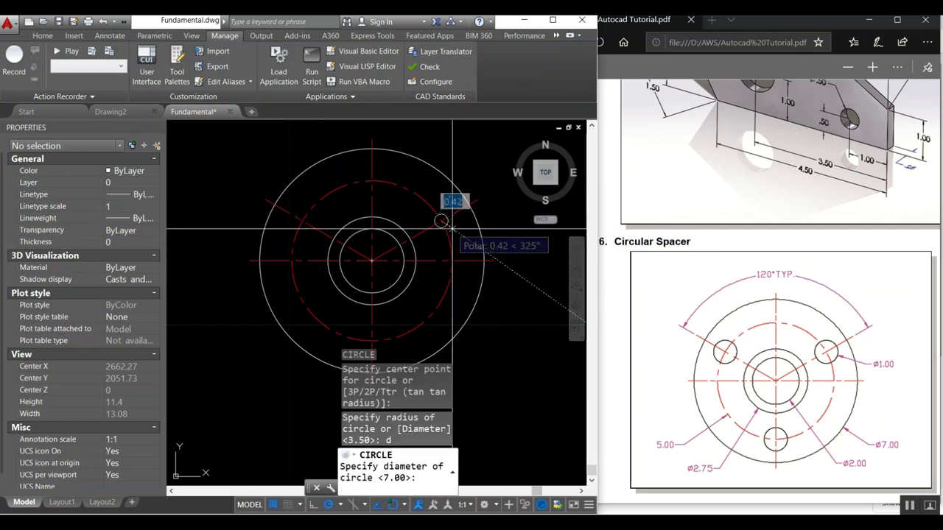
type("1")
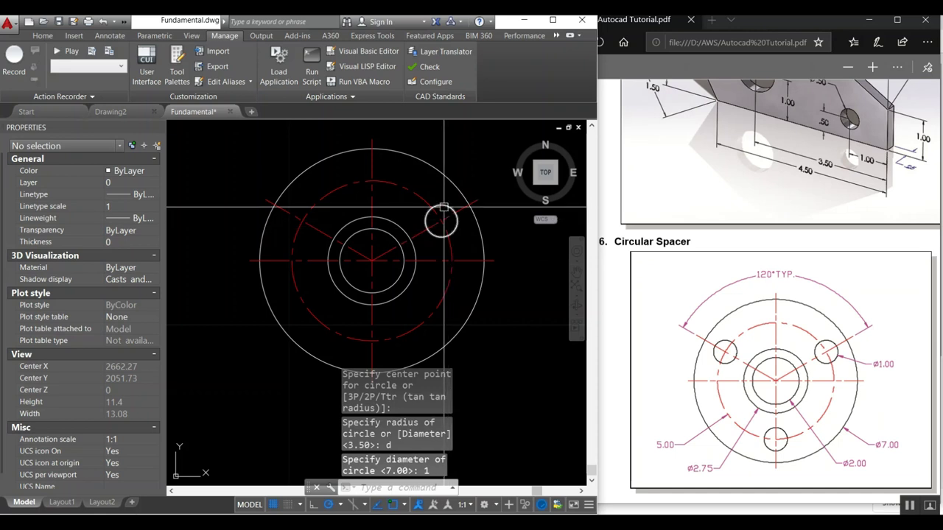
mouse_move(443, 208)
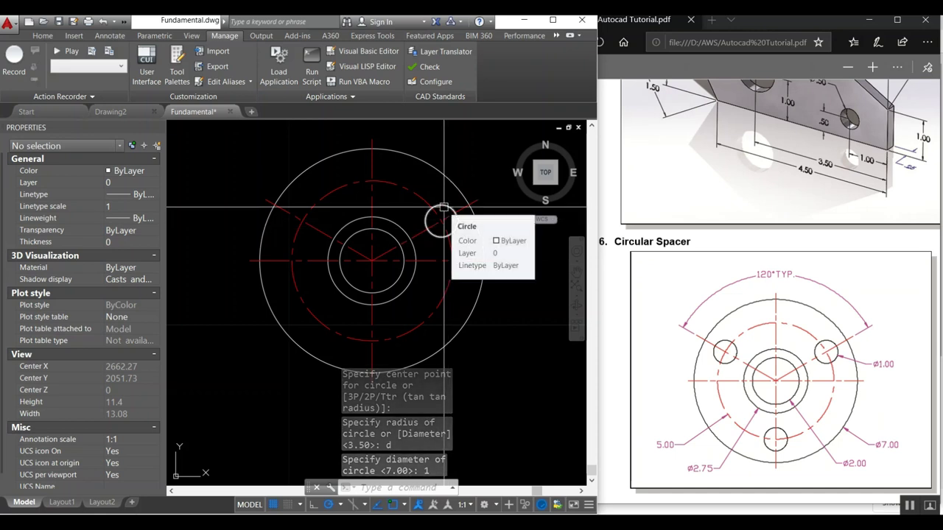
type("mi")
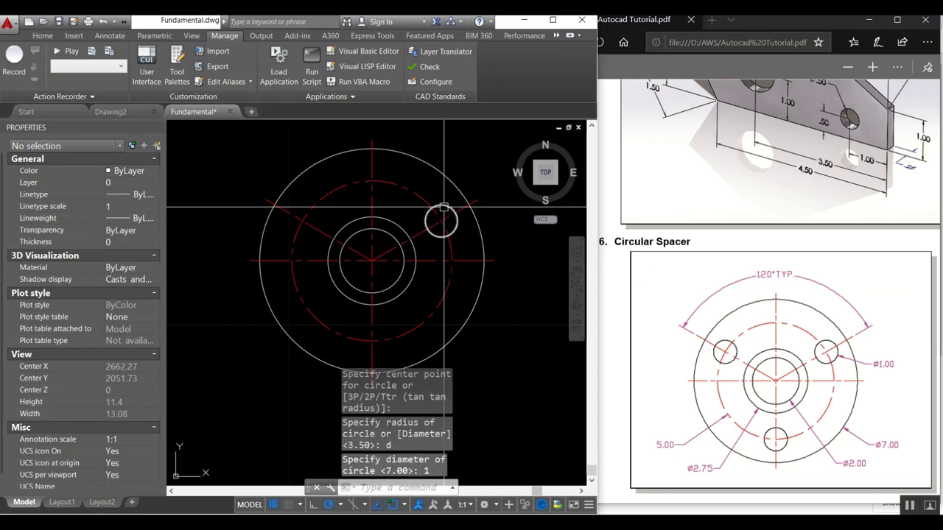
Mirror the bolt hole across the vertical axis to the upper left.
key("Return")
left_click(443, 209)
key("Return")
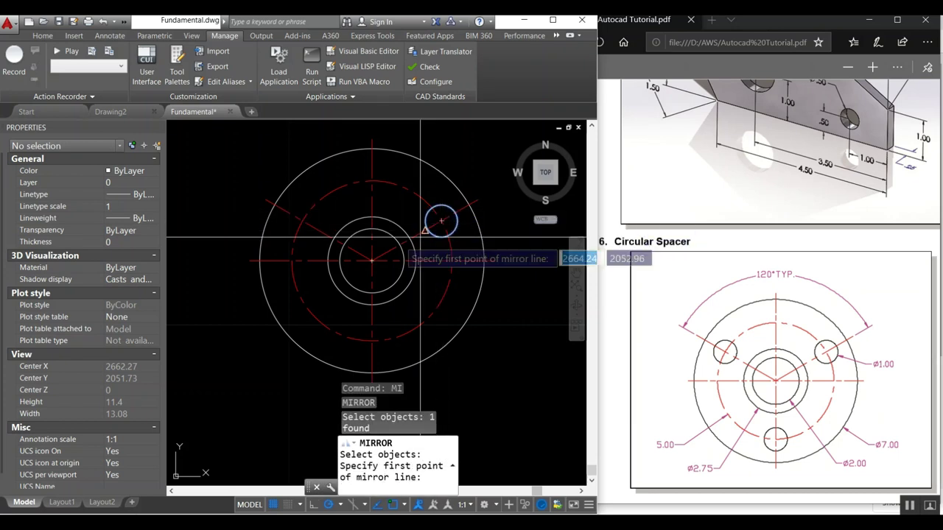
left_click(374, 256)
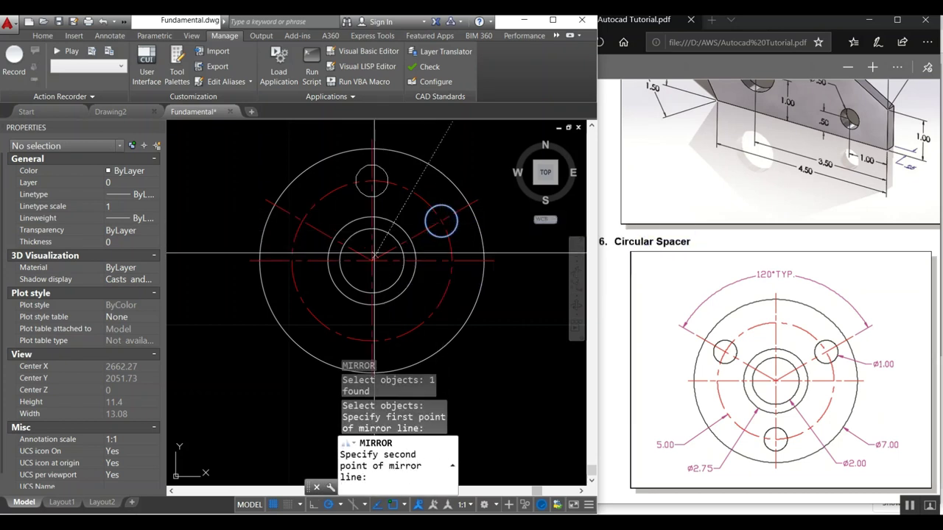
left_click(376, 148)
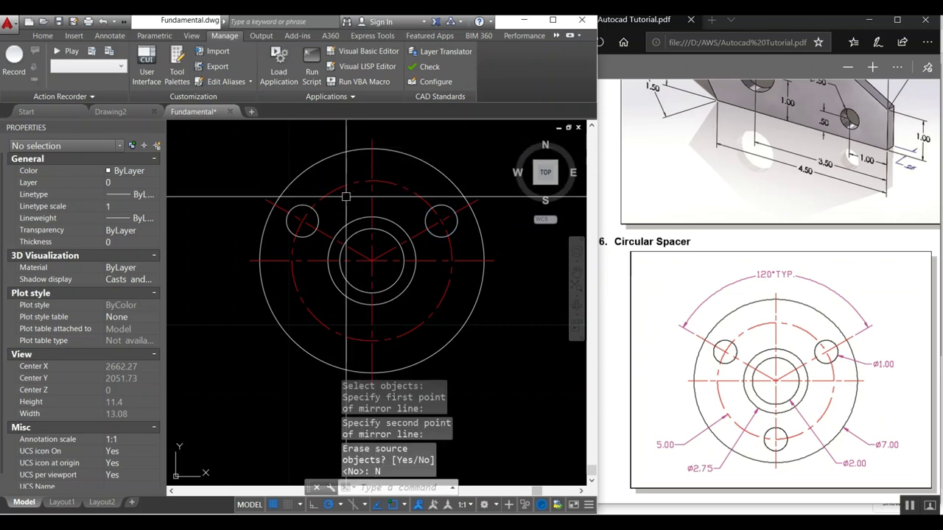
Draw a diameter 1 hole at the bottom of the bolt circle.
type("c")
key("Return")
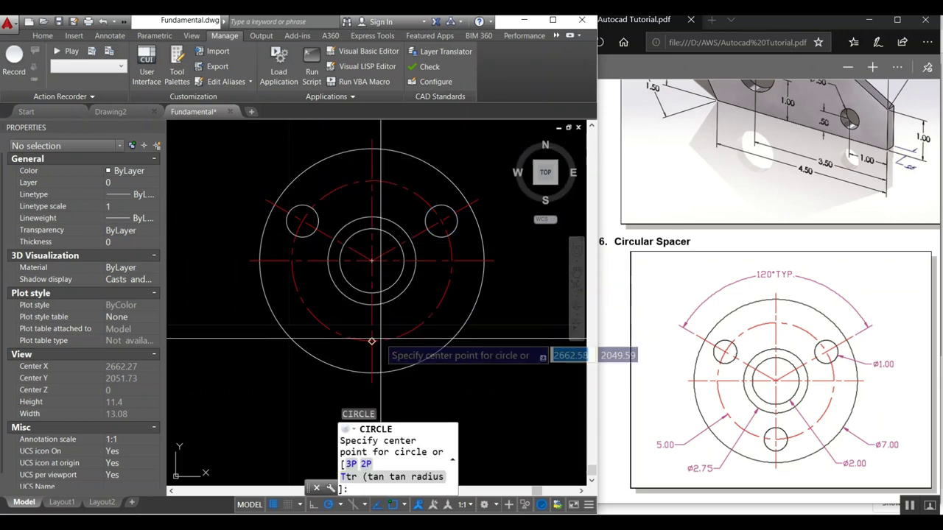
left_click(372, 340)
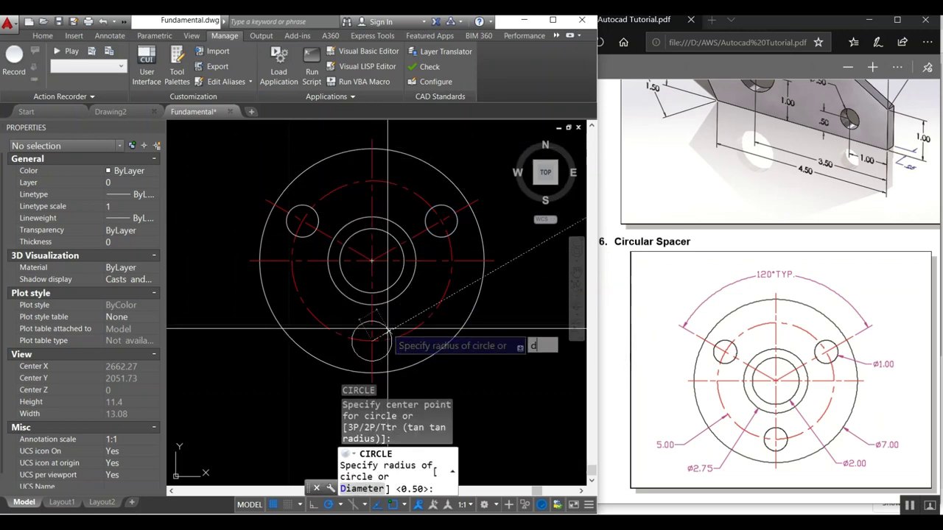
key("Return")
type("1")
key("Return")
type("D")
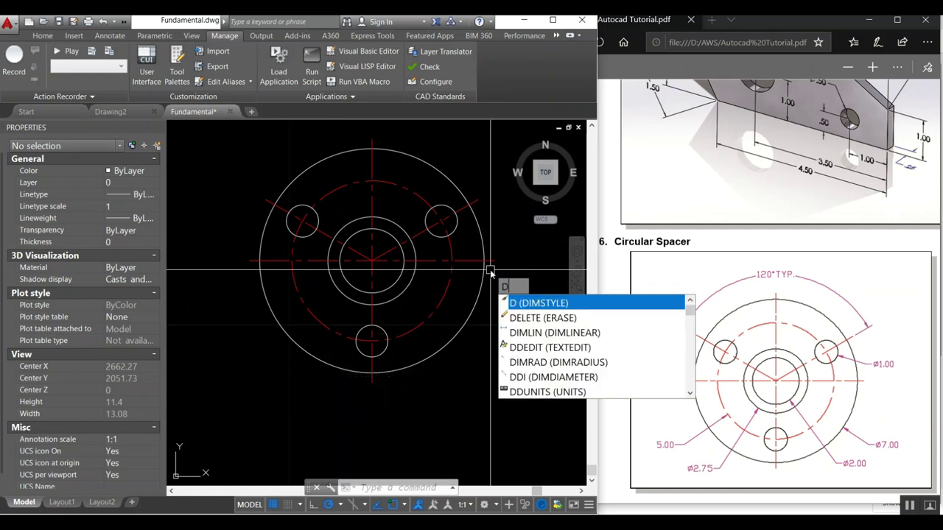
Dimension the 120° angle between the two upper centre lines with DIMANGULAR, arc above the spacer.
type("im")
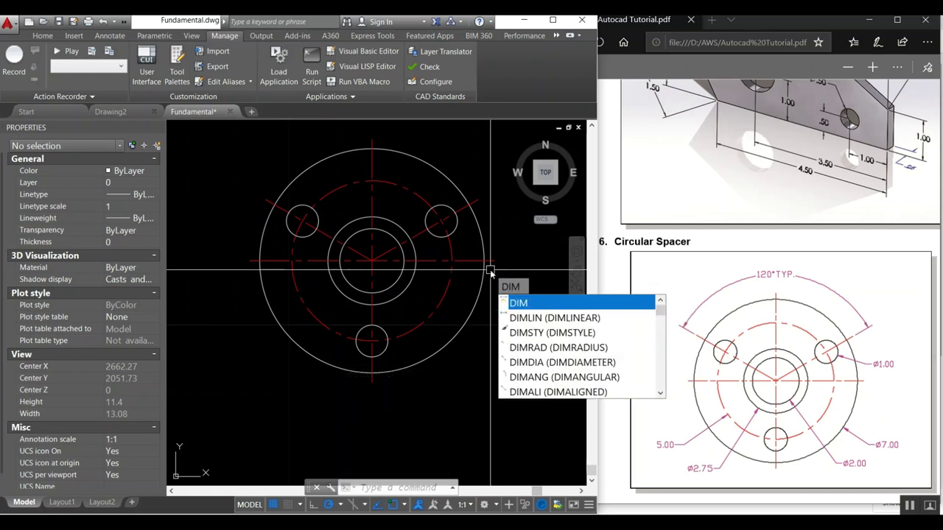
type("a")
key("Return")
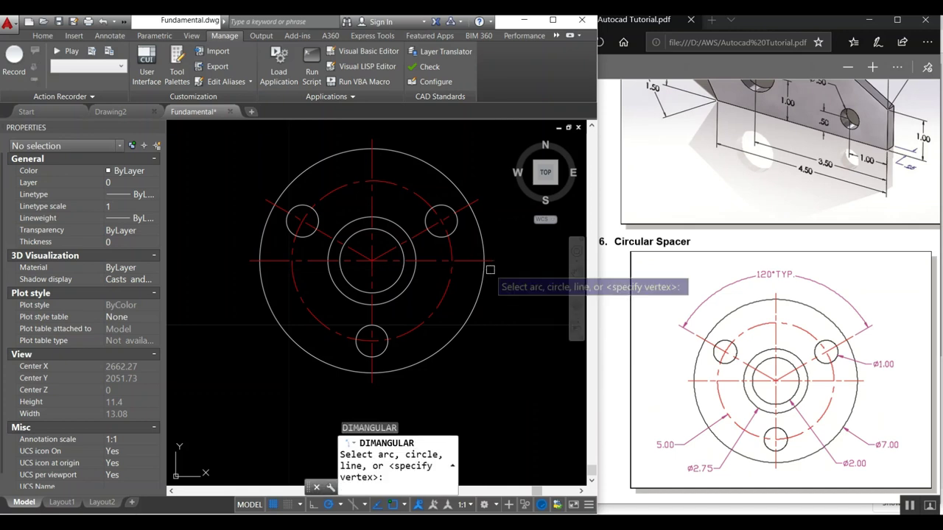
left_click(266, 199)
left_click(465, 200)
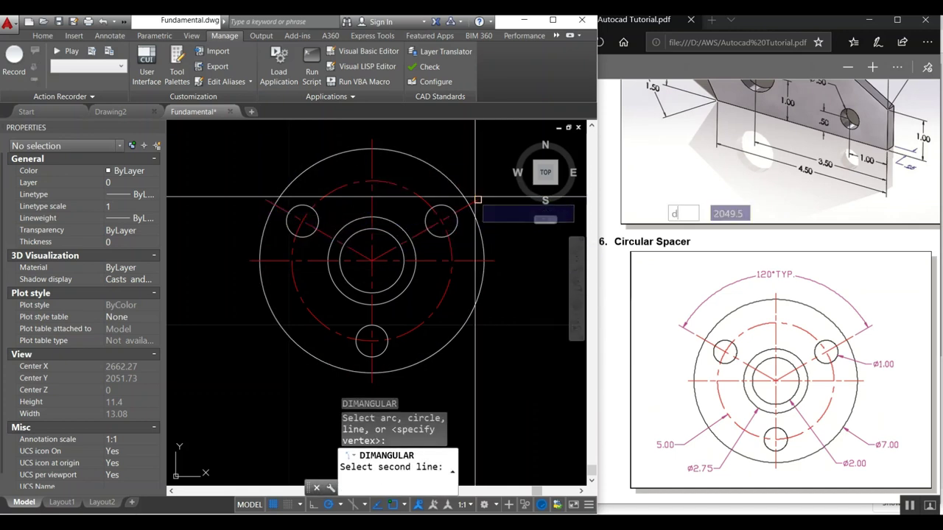
left_click(443, 145)
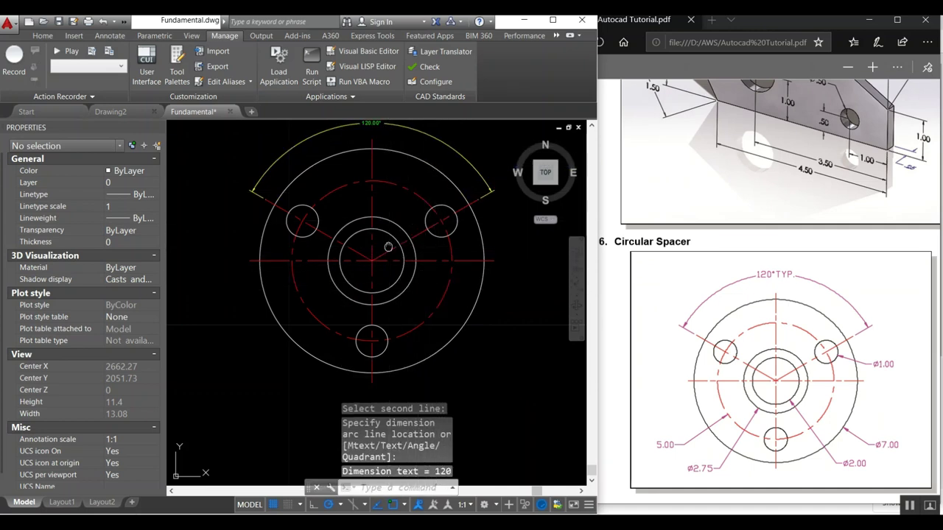
middle_click_drag(388, 246, 390, 262)
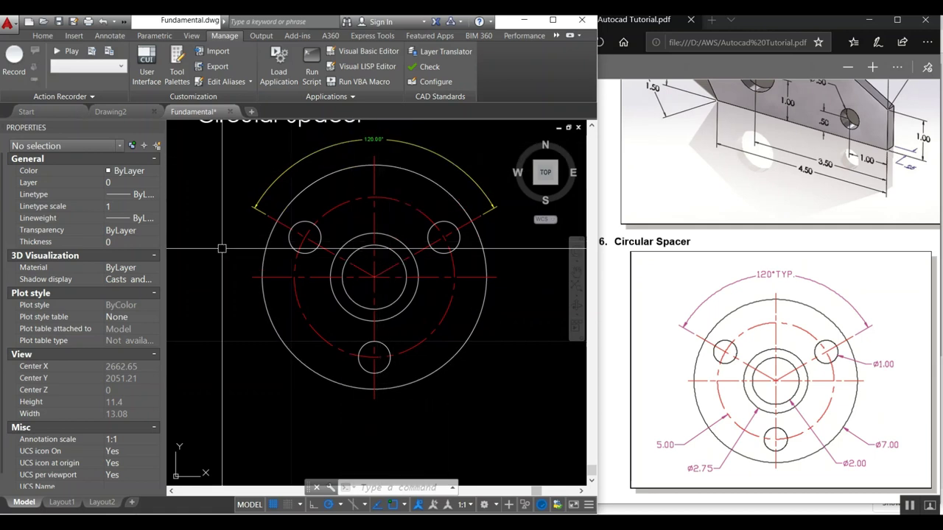
Set the angular dimension's angle precision to 0 so it reads 120°.
left_click(258, 209)
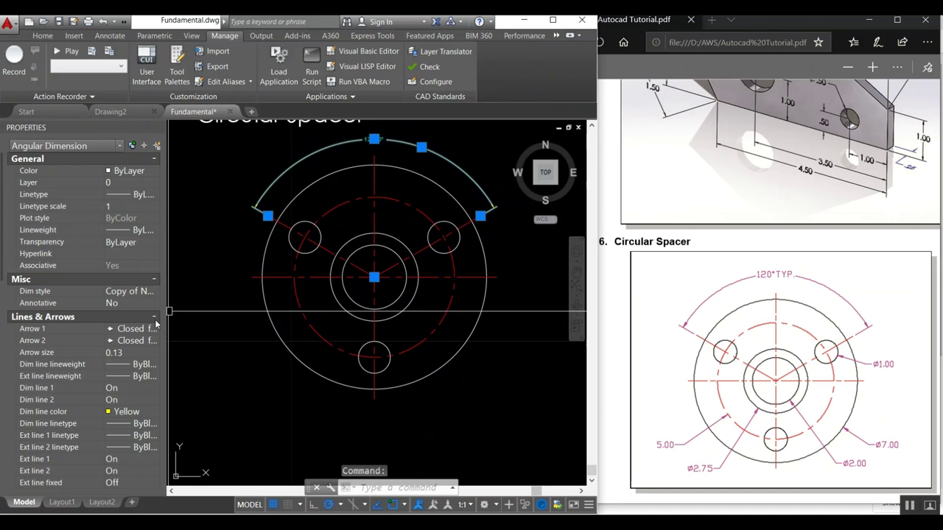
scroll(119, 426, "down", 1)
scroll(119, 426, "down", 6)
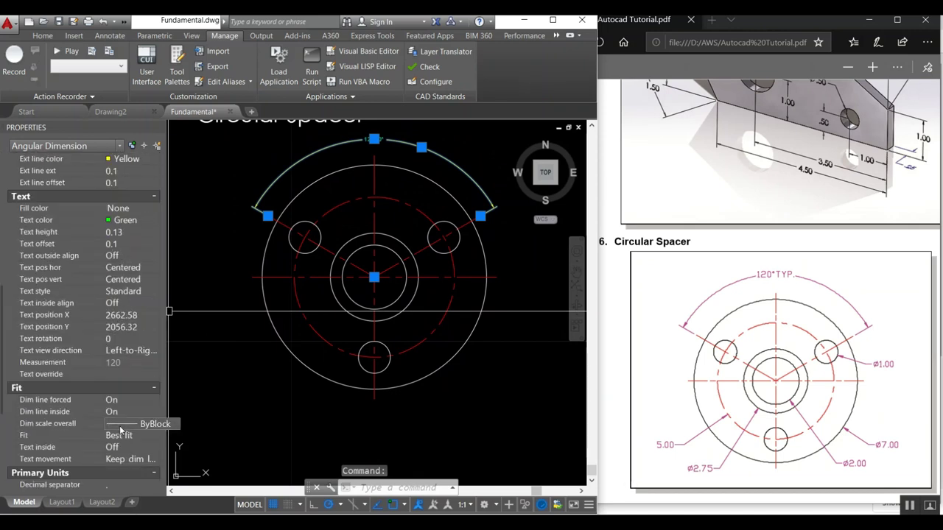
scroll(124, 336, "down", 3)
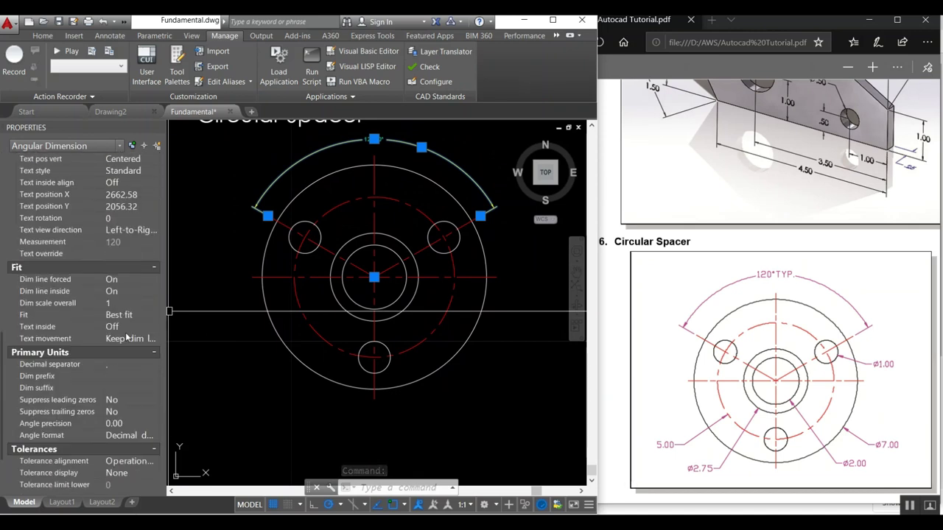
left_click(126, 428)
left_click(118, 436)
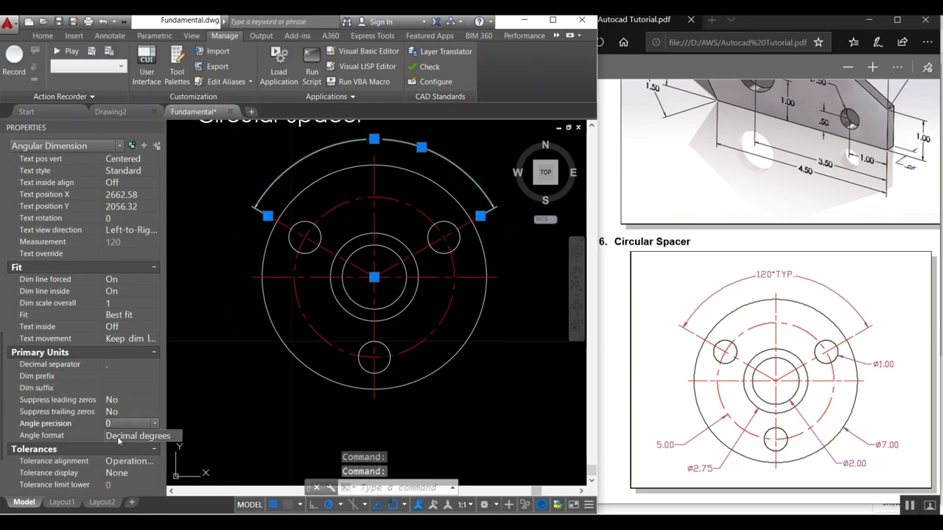
key("Escape")
scroll(374, 128, "up", 4)
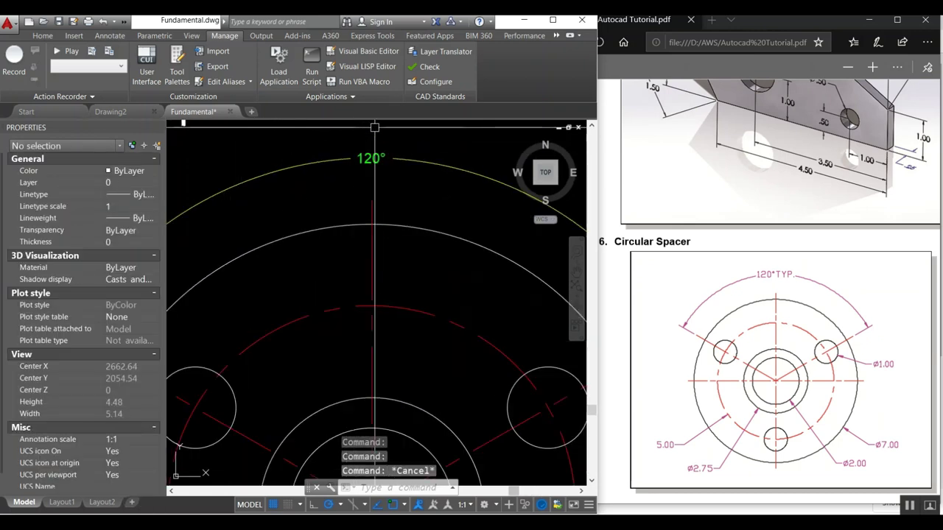
left_click(372, 160)
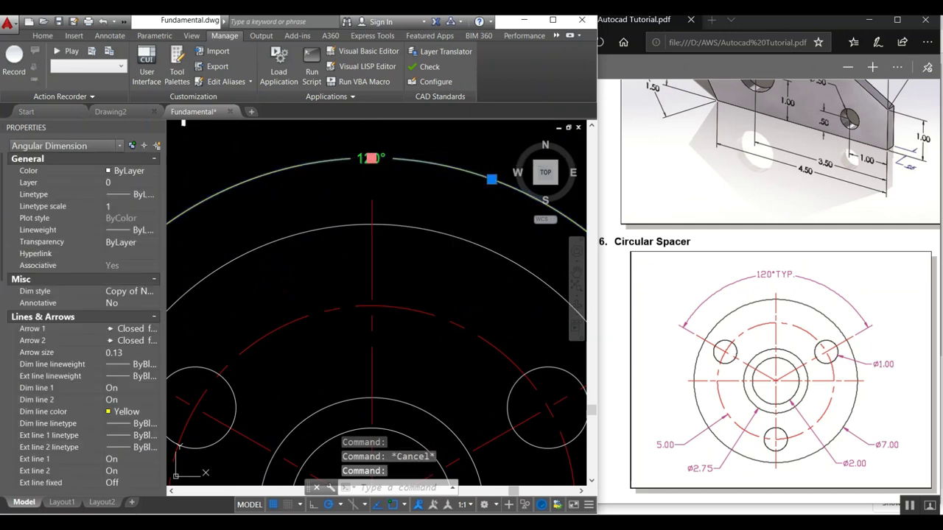
left_click(372, 158)
key("Escape")
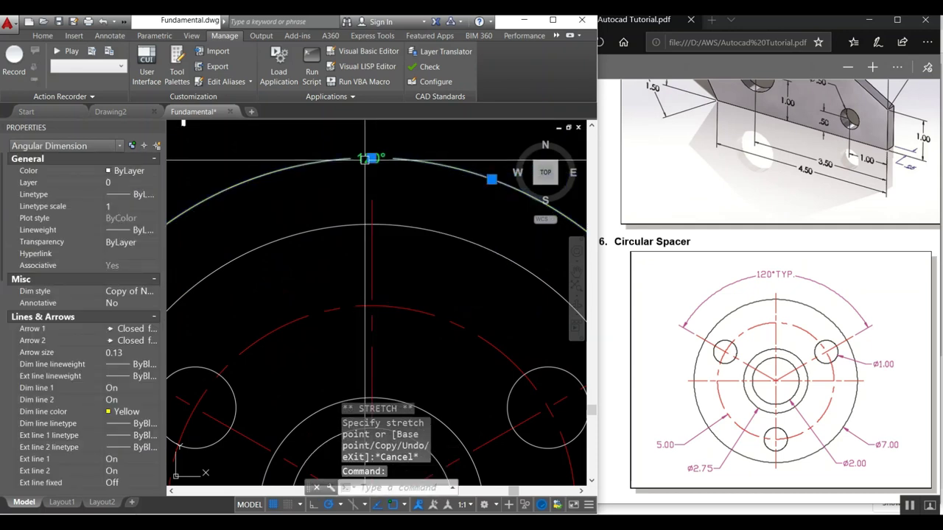
Edit the 120° angle text to read '120° TYP.' on one widened line.
double_click(372, 158)
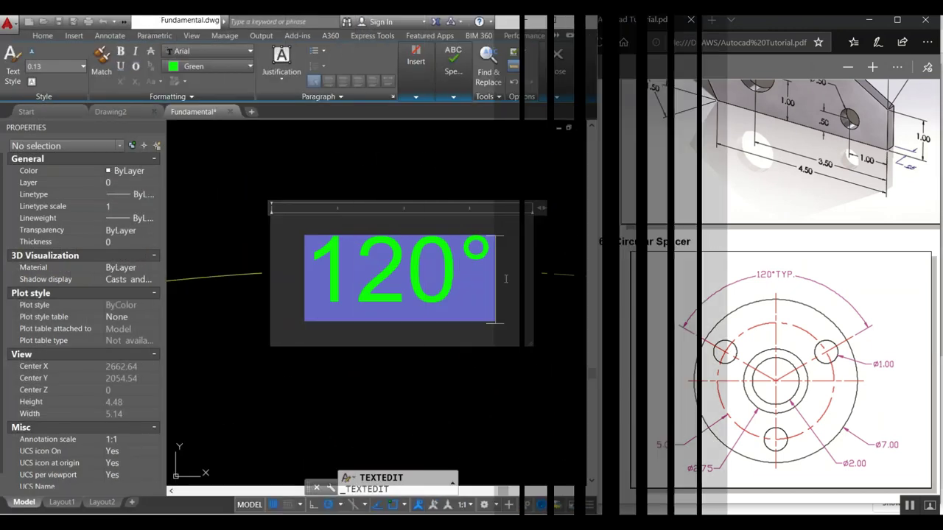
key("Return")
type("TY")
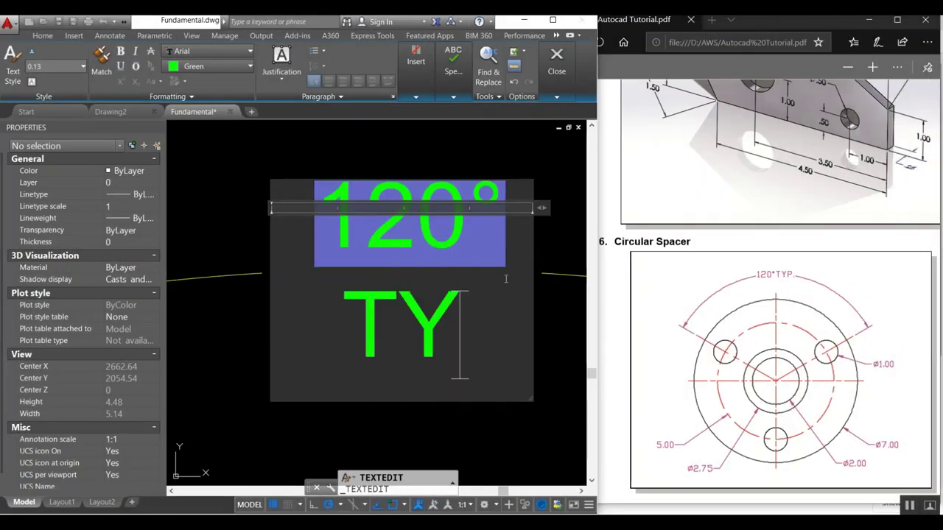
type("P")
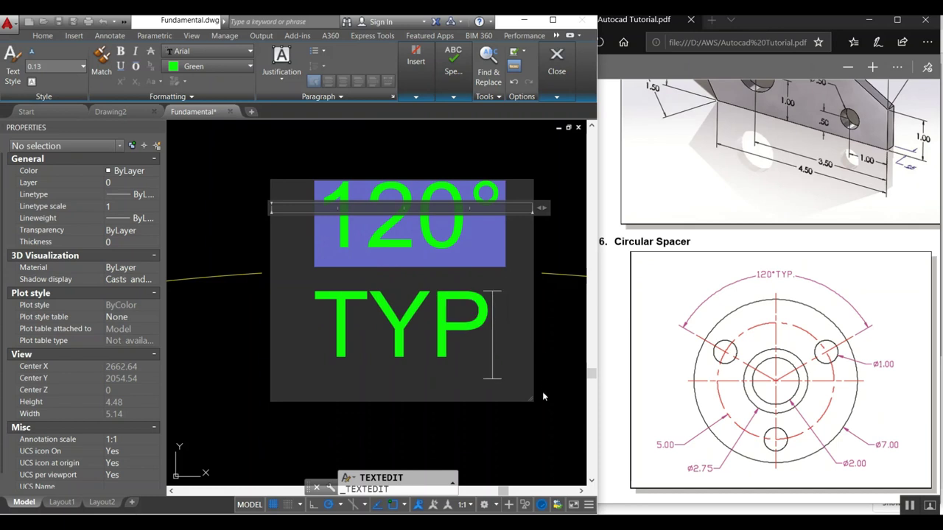
scroll(458, 384, "down", 4)
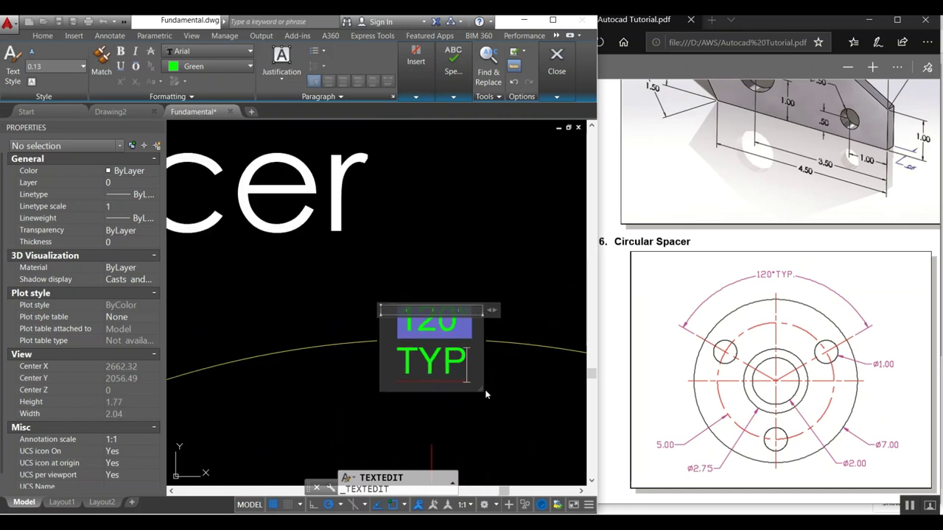
left_click_drag(482, 389, 562, 412)
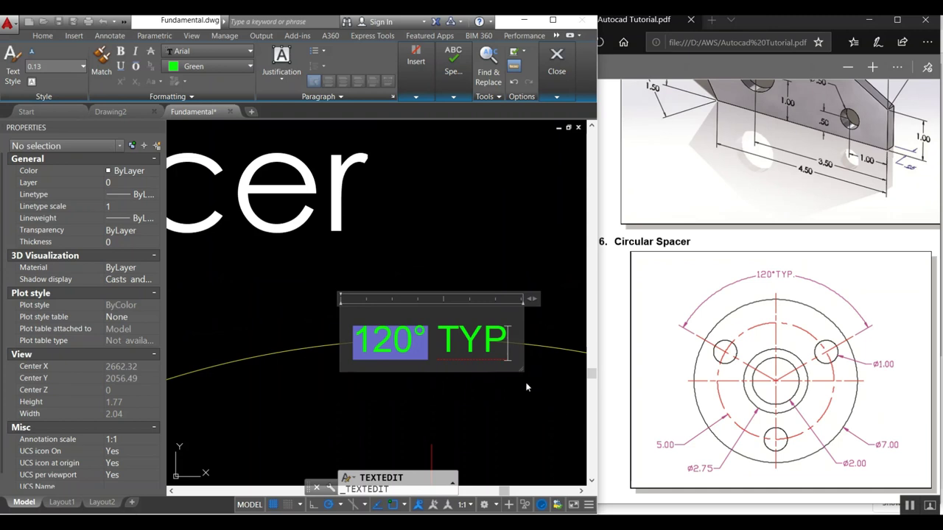
type(".")
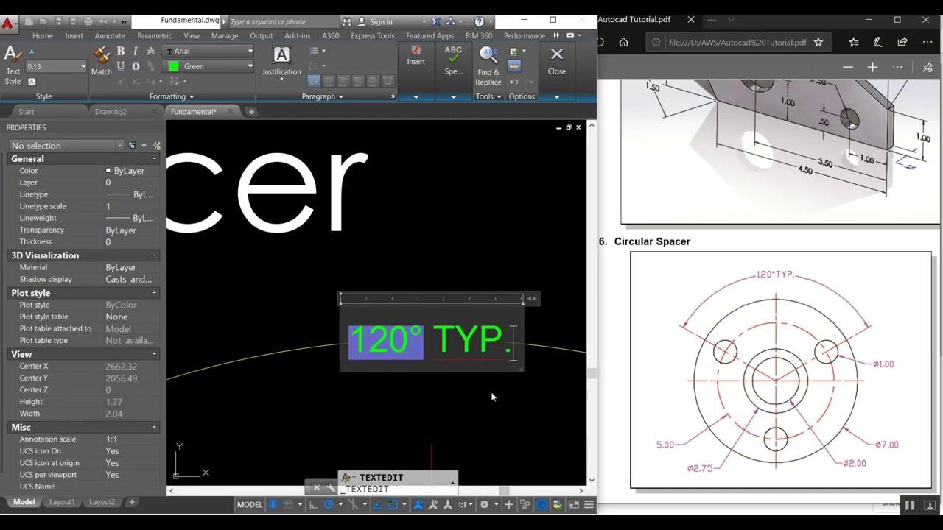
left_click(490, 398)
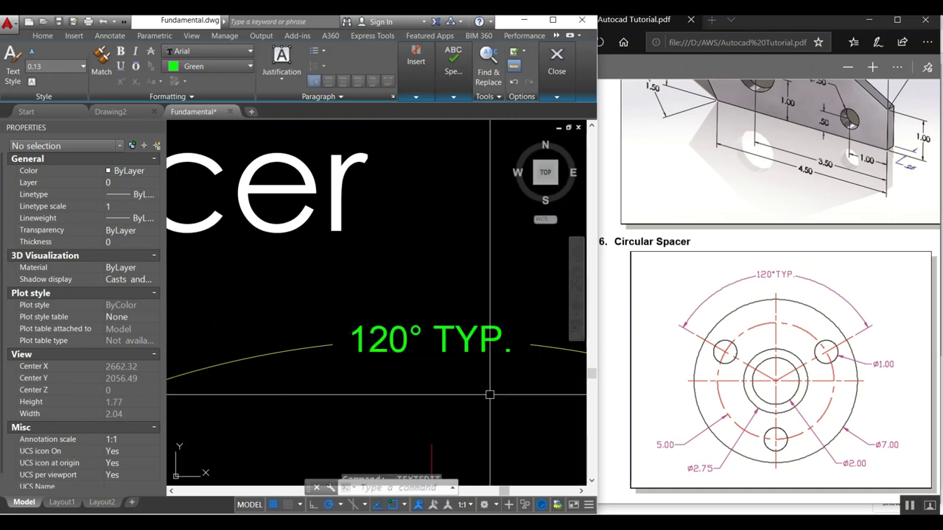
scroll(373, 347, "down", 2)
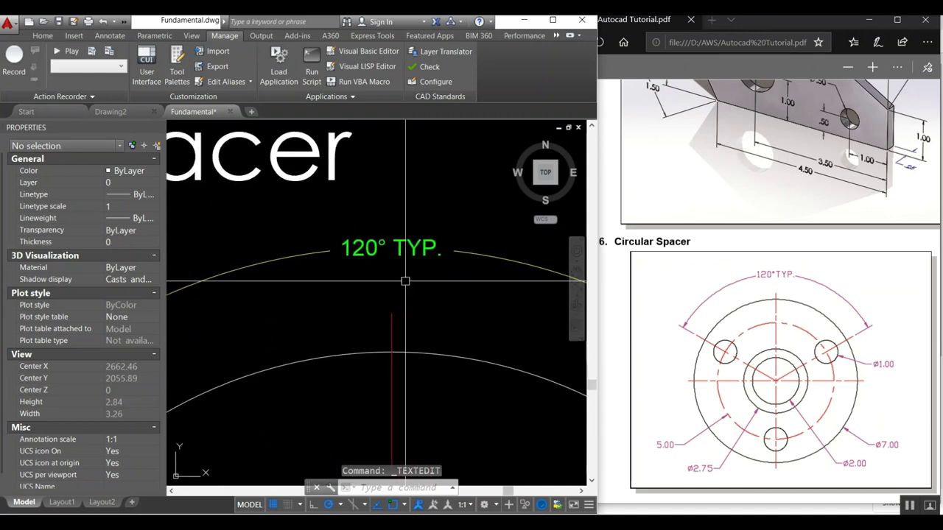
Start a DIA diameter dimension on the upper-right bolt hole, showing Ø1.
scroll(405, 297, "down", 3)
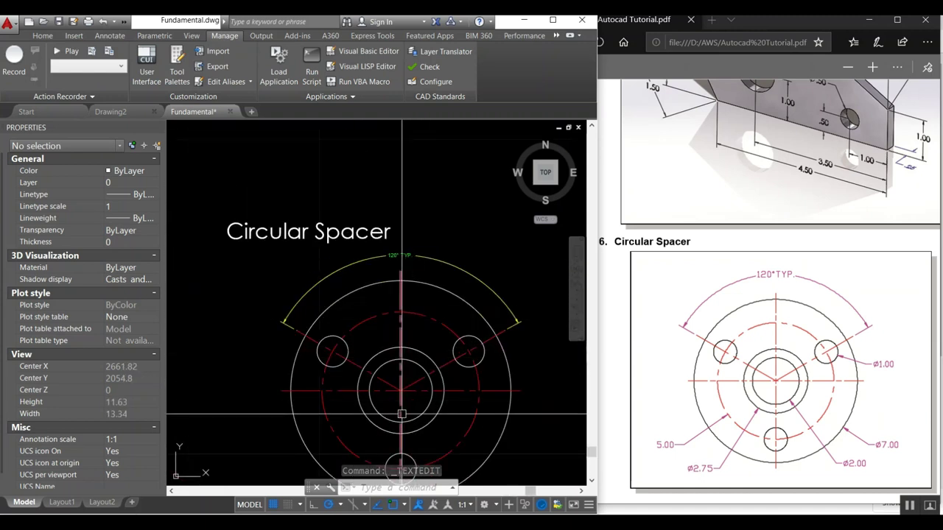
middle_click_drag(422, 398, 406, 360)
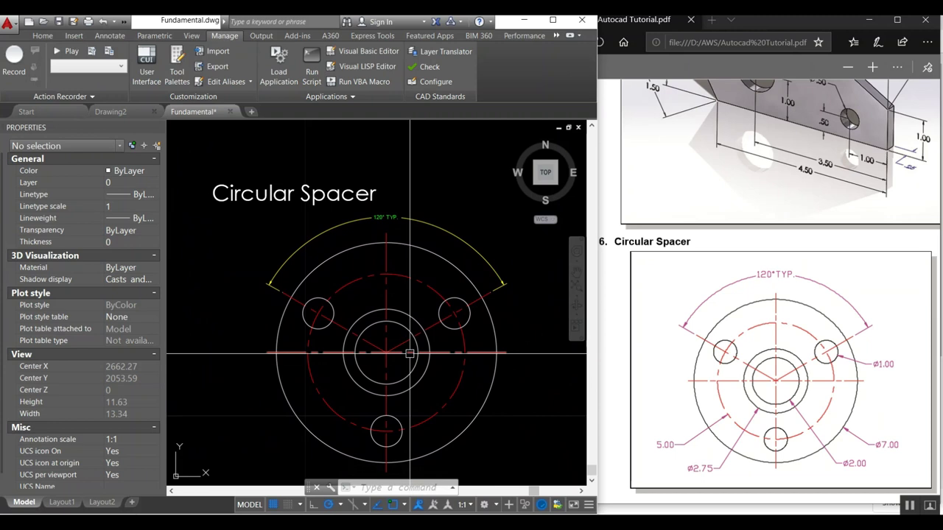
scroll(407, 361, "up", 2)
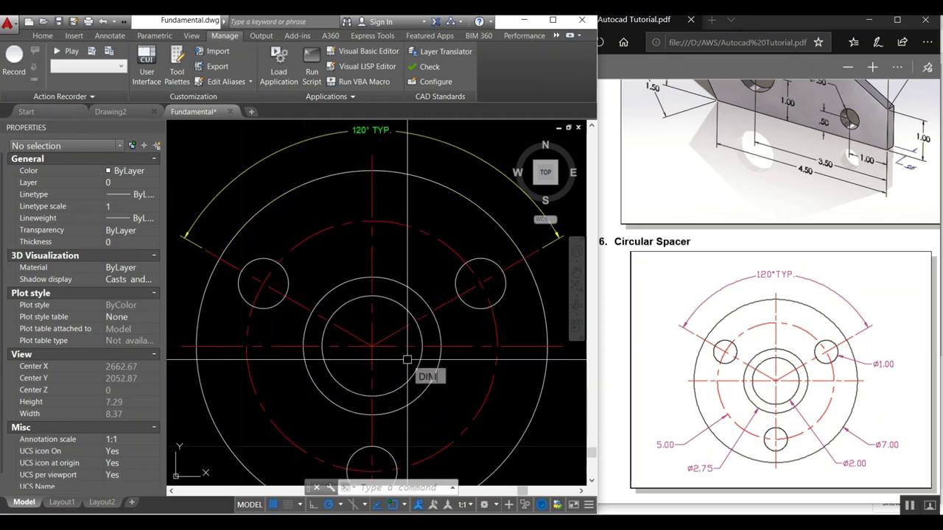
type("DIA")
key("Return")
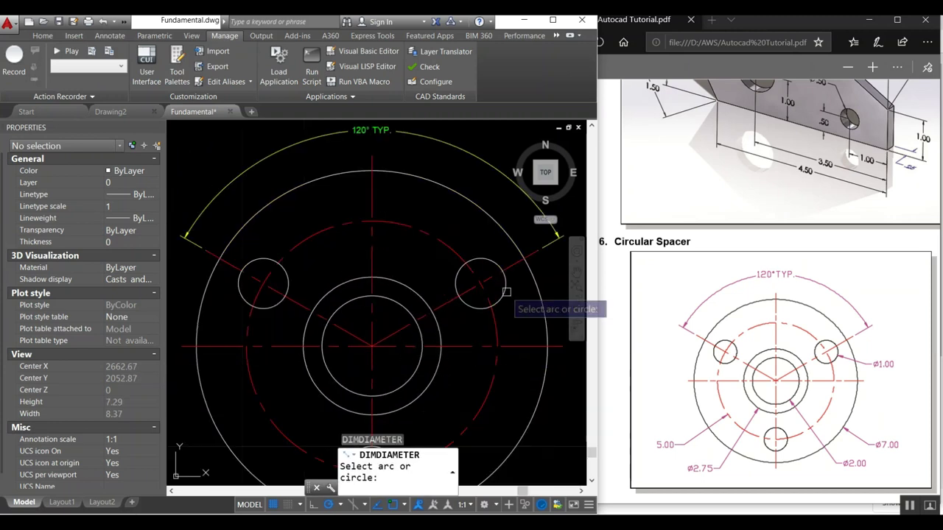
left_click(495, 310)
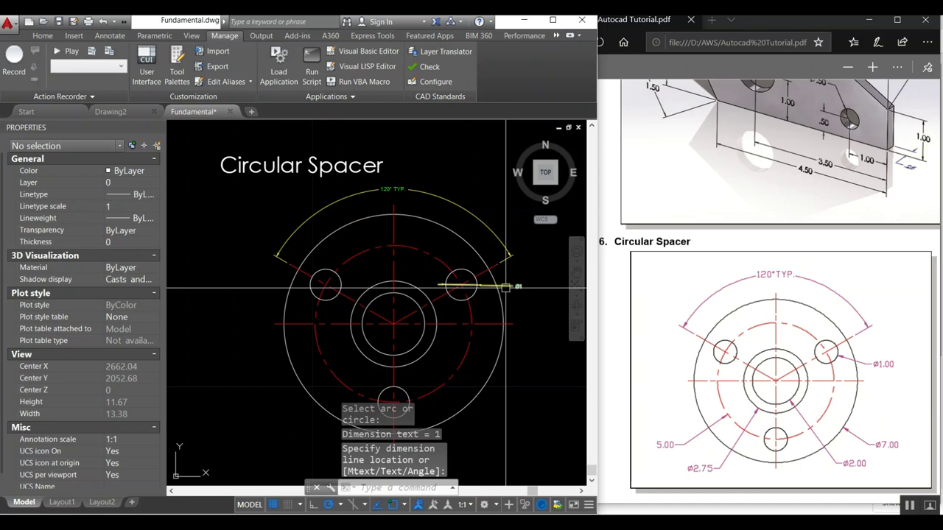
scroll(500, 316, "up", 2)
Set the Copy of New5 dimension style's text alignment to ISO standard.
type("DDIM")
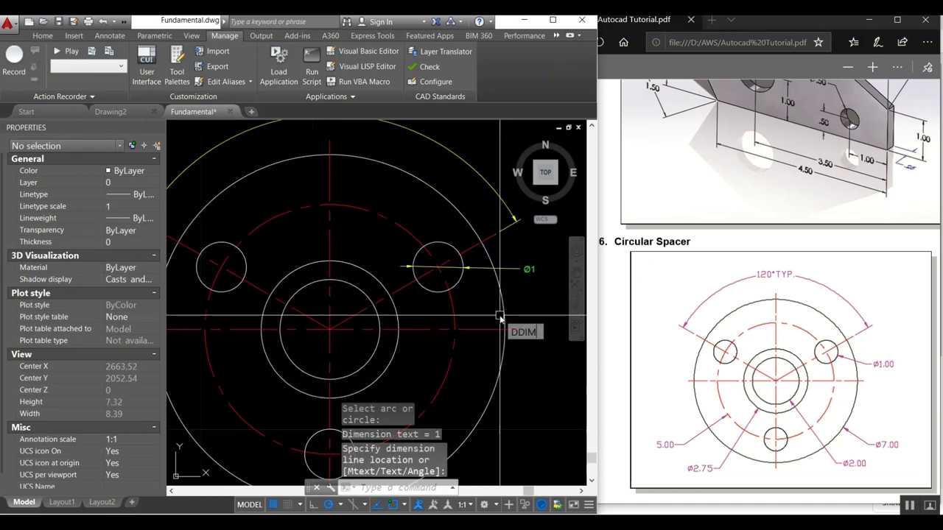
key("Return")
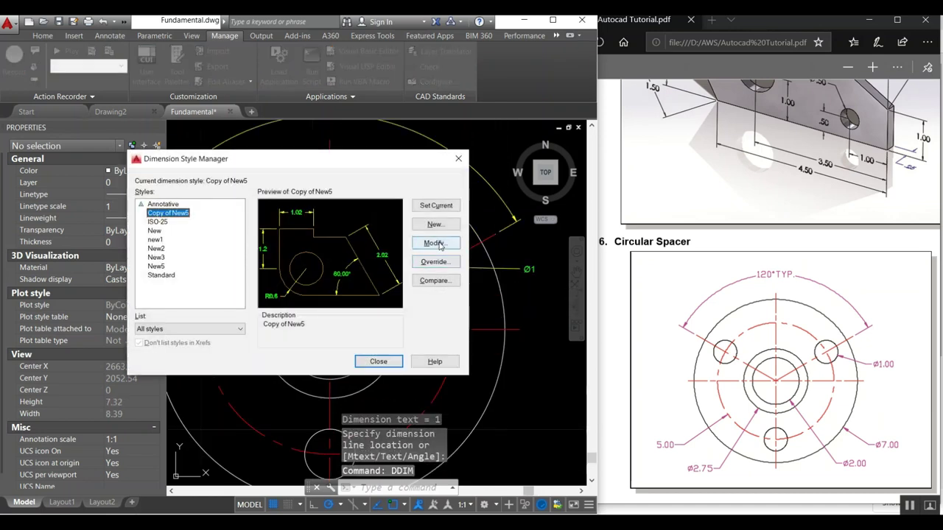
left_click(436, 242)
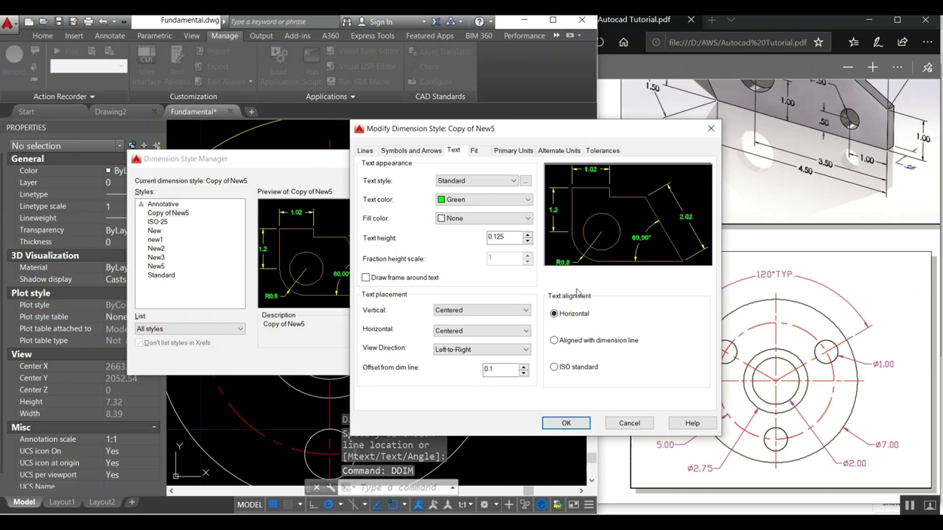
left_click(556, 367)
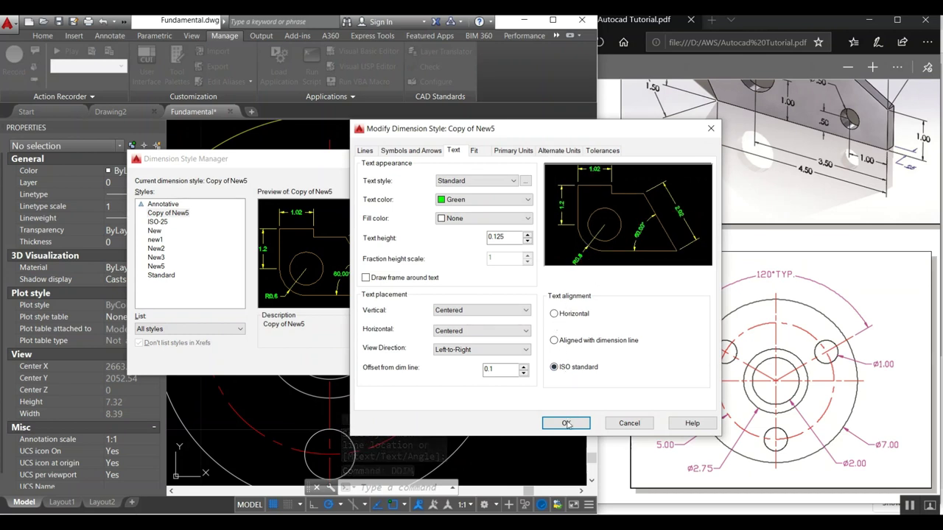
left_click(566, 425)
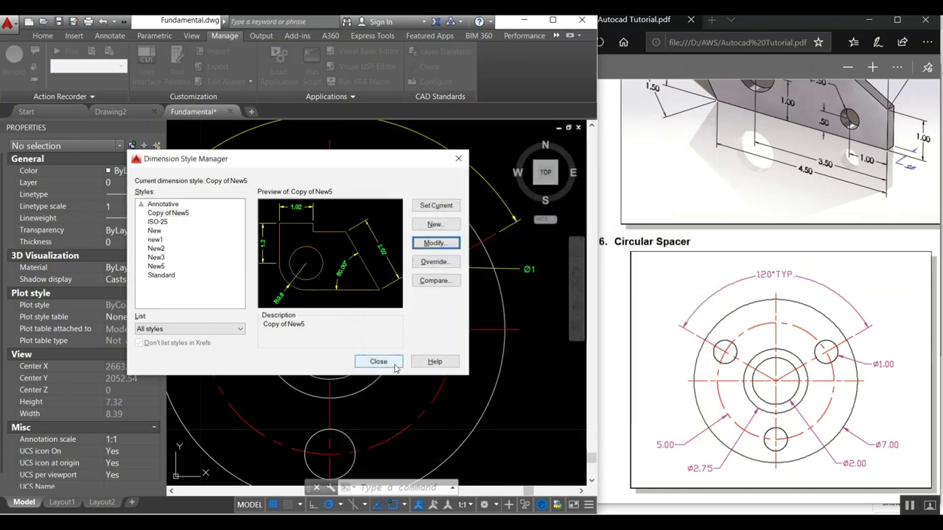
Raise the Copy of New5 dimension text height to 0.135.
left_click(428, 247)
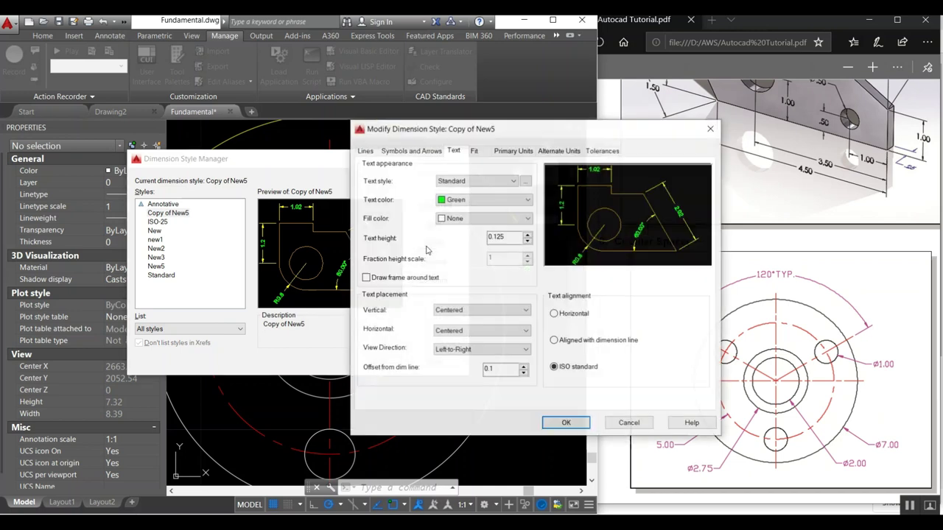
left_click(497, 237)
key("BackSpace")
type("3")
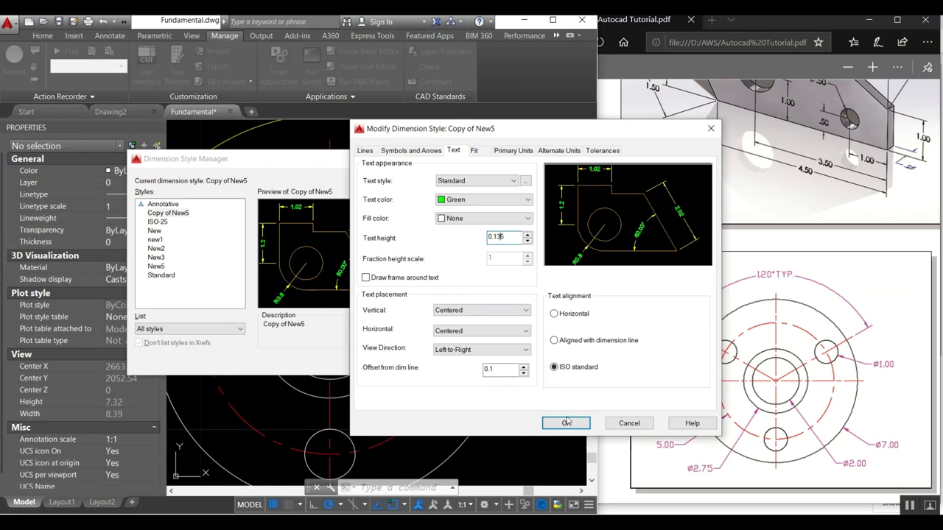
left_click(566, 423)
left_click(378, 362)
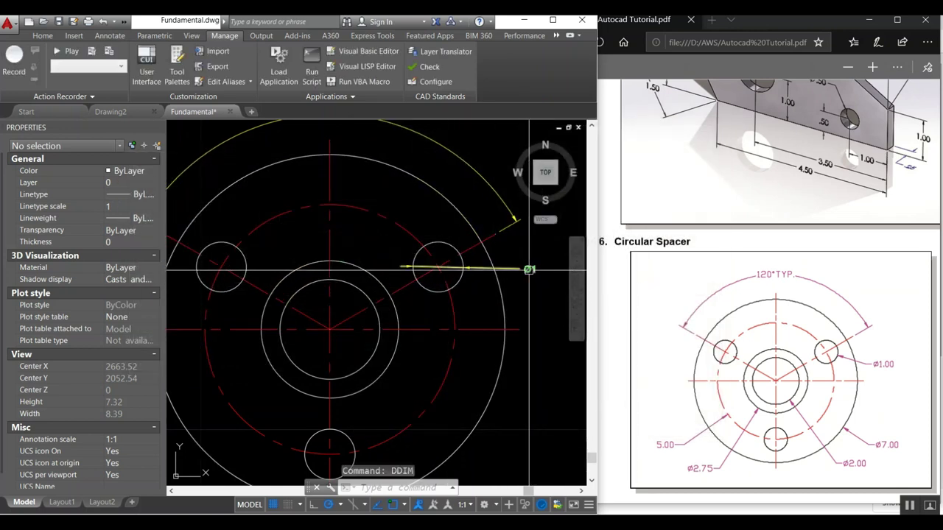
Switch the Copy of New5 dimension text alignment back to Horizontal.
middle_click_drag(480, 269, 485, 261)
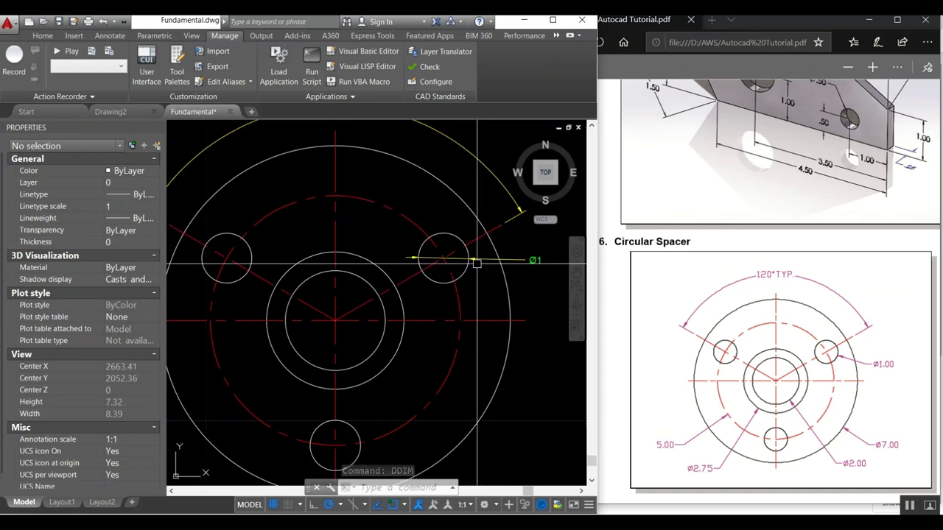
key("Return")
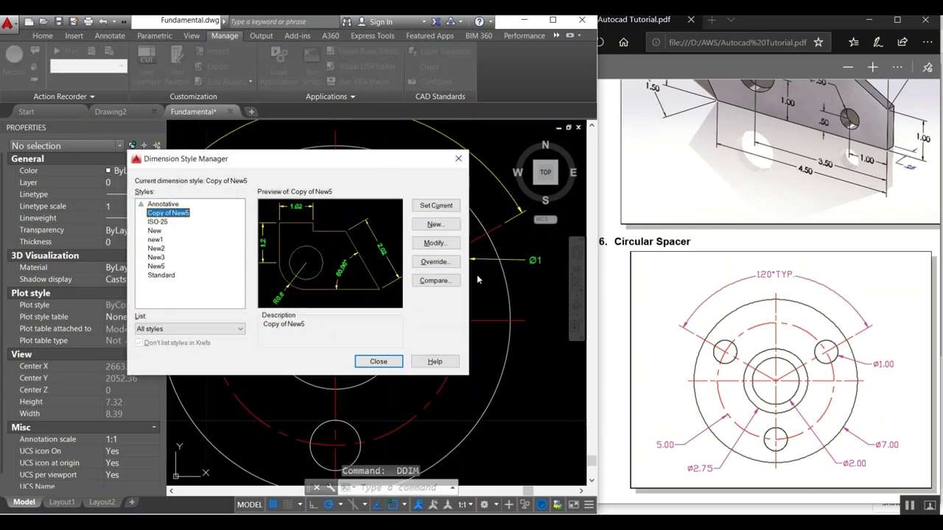
left_click(436, 247)
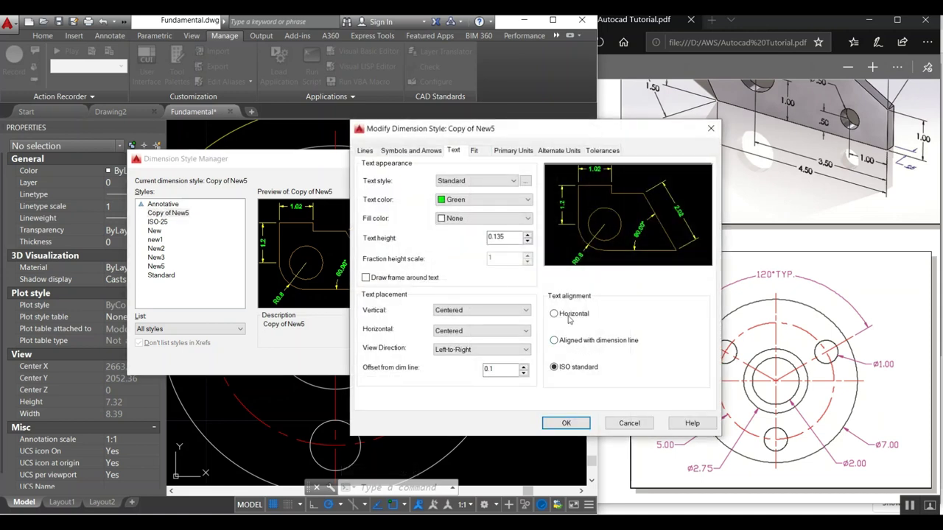
left_click(570, 319)
left_click(565, 425)
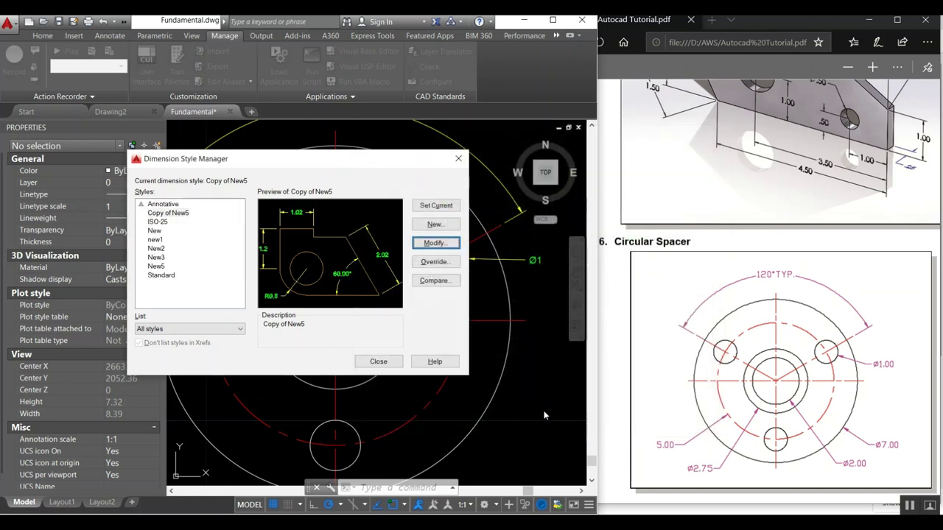
left_click(379, 362)
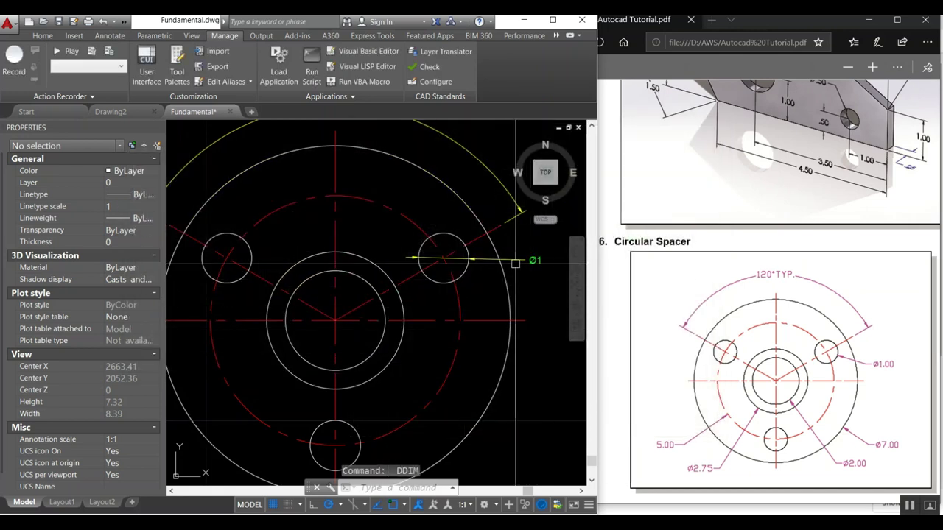
type("E")
Replace the old Ø1 dimension with a new Ø1 on the upper-right bolt hole.
key("Return")
left_click(517, 261)
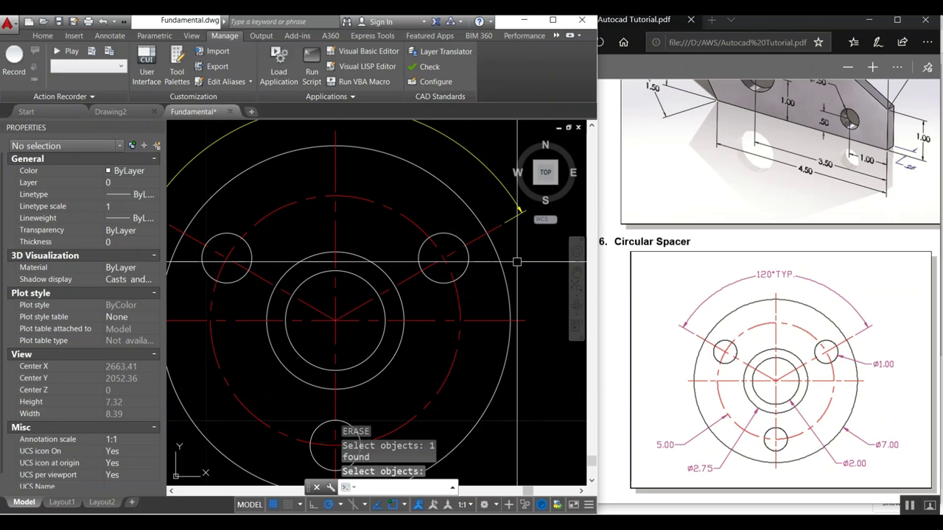
type("DIMDIA")
key("Return")
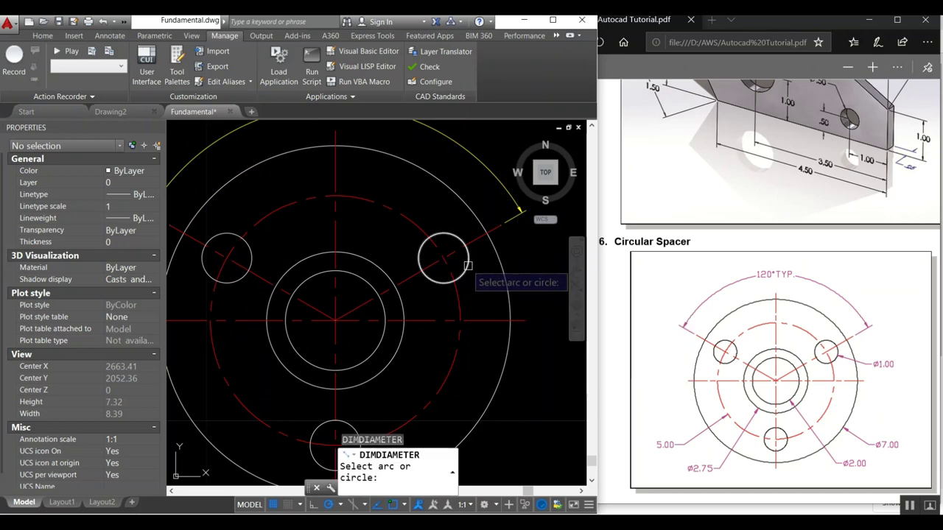
left_click(468, 265)
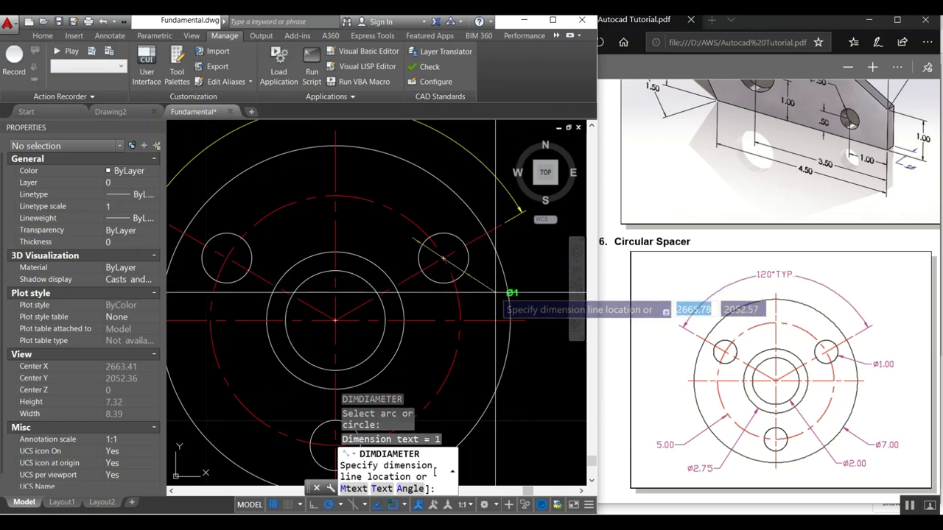
left_click(528, 286)
Add the Ø7 diameter dimension to the outer circle at lower right.
middle_click_drag(484, 319, 478, 255)
key("Return")
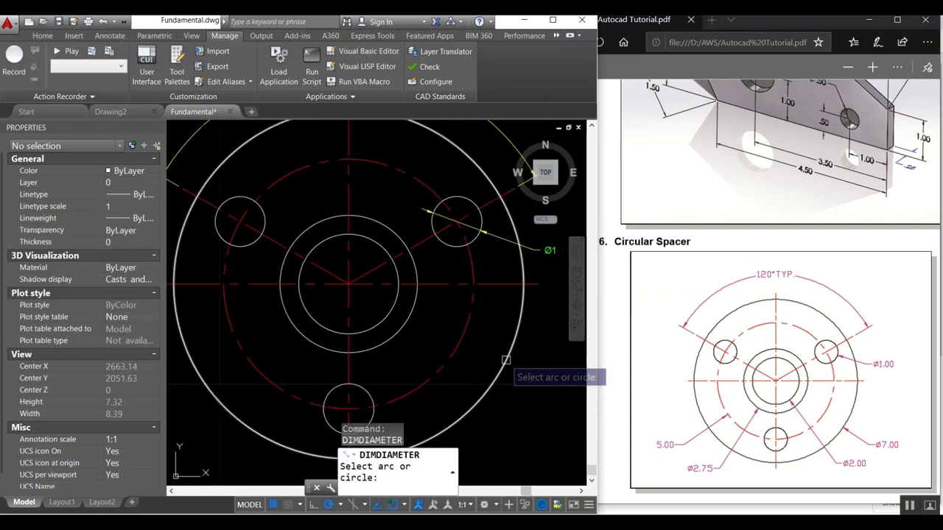
left_click(495, 380)
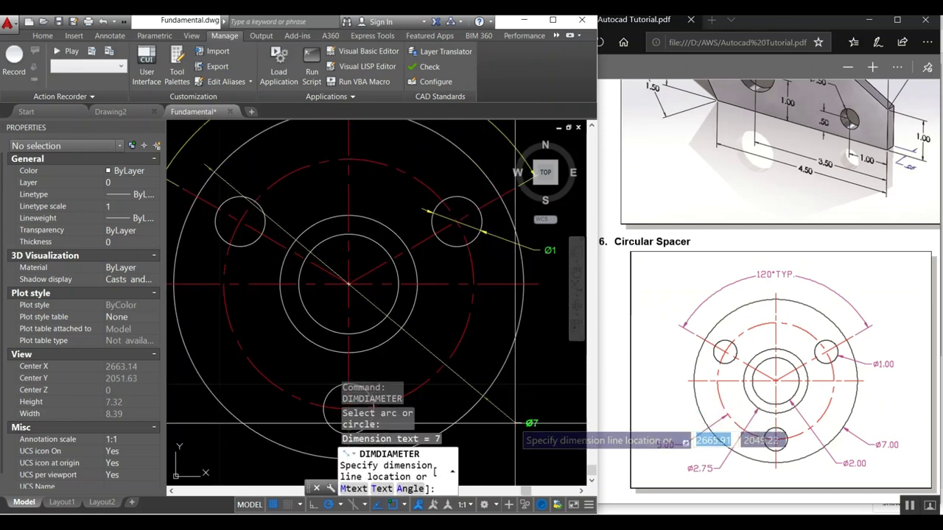
scroll(425, 341, "down", 2)
scroll(426, 341, "down", 2)
scroll(426, 340, "up", 2)
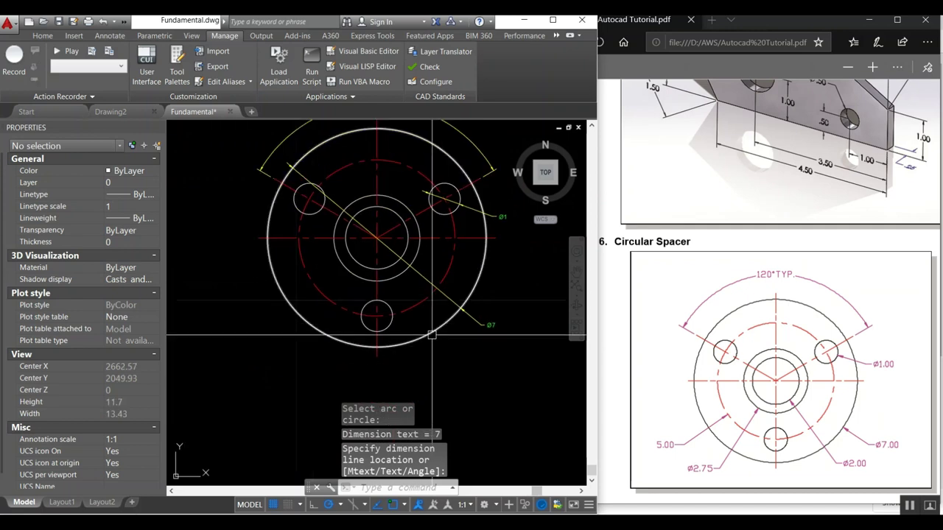
left_click(421, 325)
Add Ø2, Ø2.75 and Ø5 dimensions to the inner circles and dashed bolt circle.
key("Return")
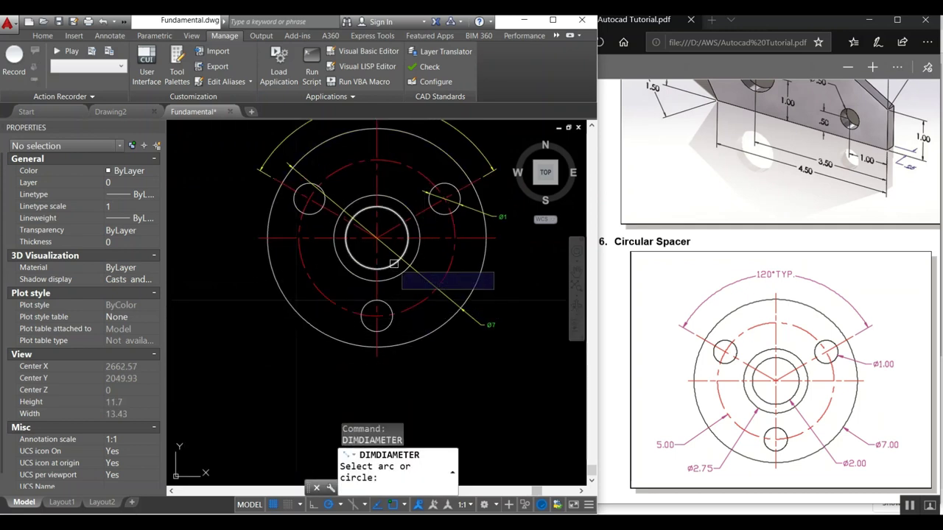
left_click(391, 263)
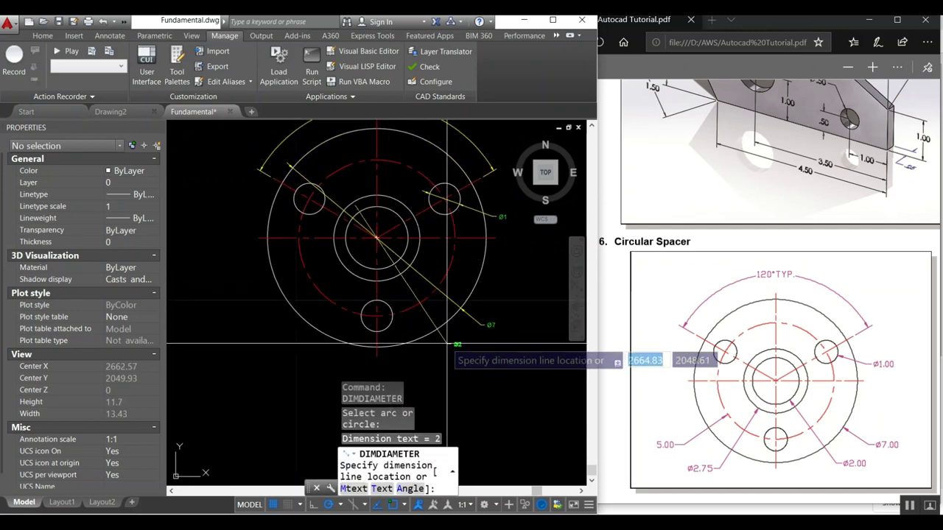
left_click(444, 368)
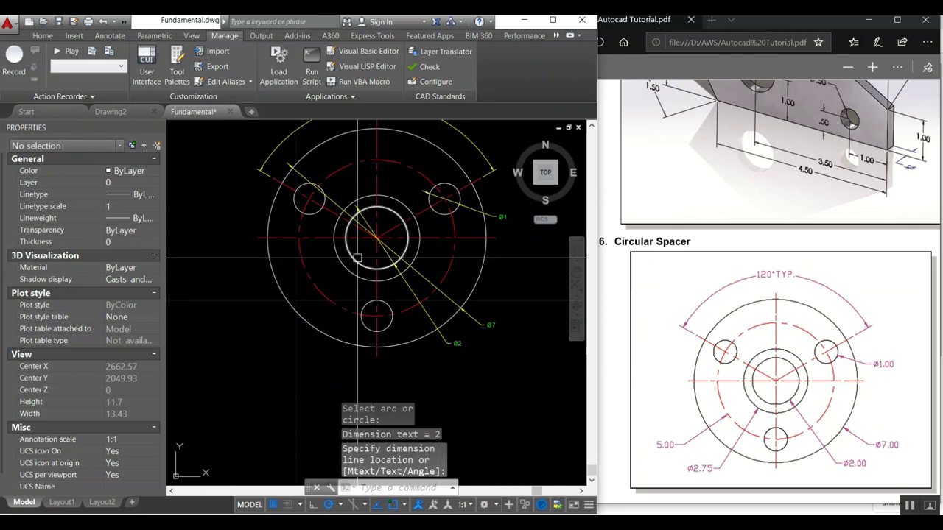
key("Return")
left_click(356, 271)
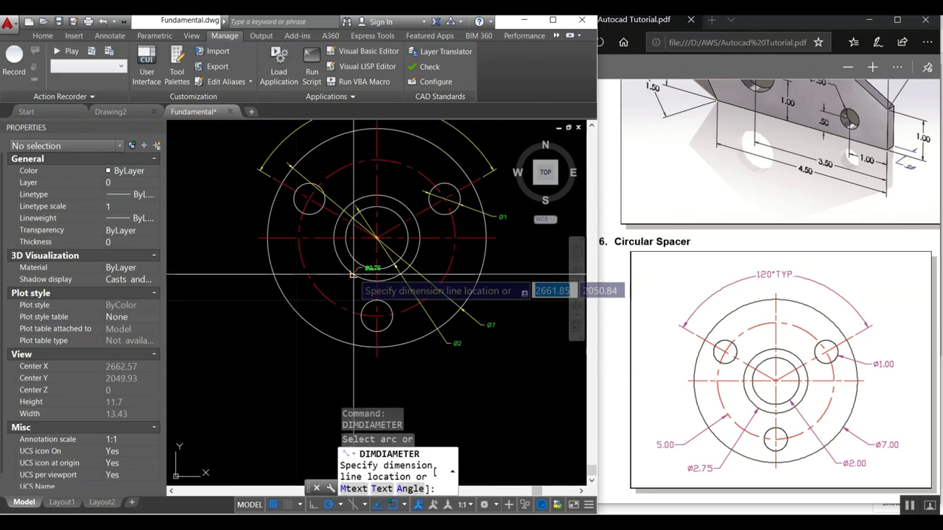
left_click(316, 347)
key("Return")
left_click(310, 280)
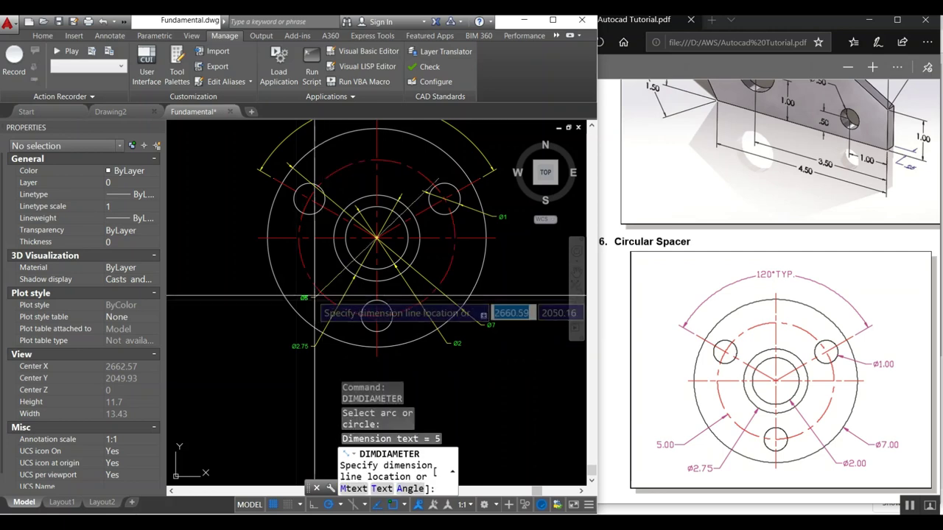
left_click(251, 313)
middle_click_drag(357, 267, 342, 288)
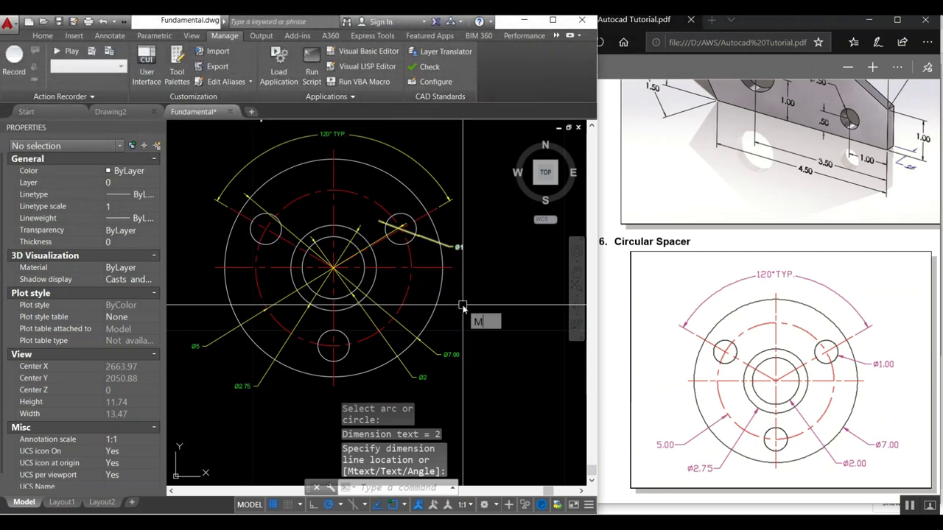
Match the other diameter dimensions to the Ø7.00 dimension's properties.
type("a")
key("Return")
left_click(448, 355)
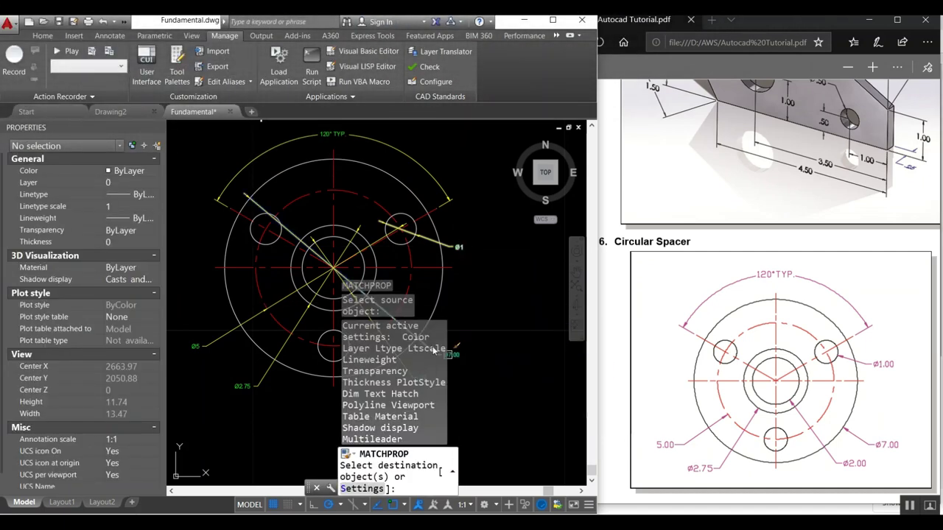
middle_click_drag(435, 352, 463, 275)
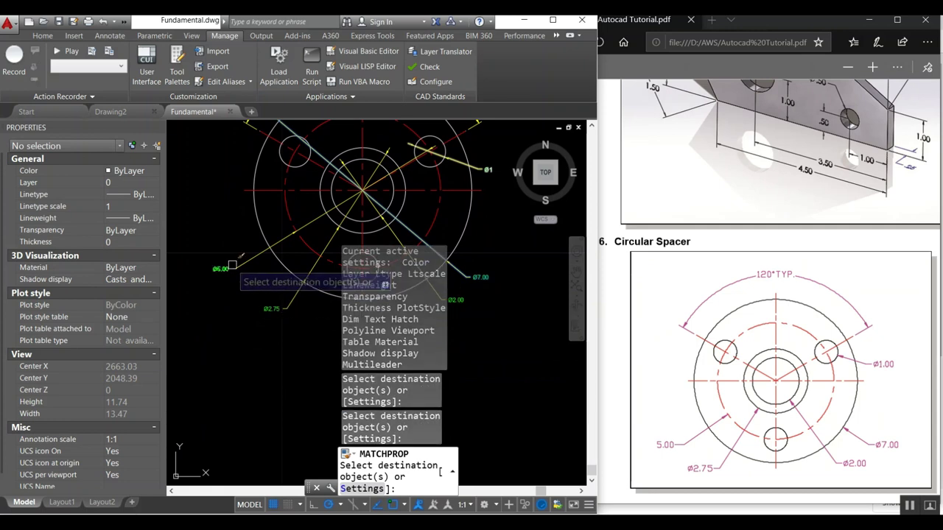
middle_click_drag(221, 266, 218, 327)
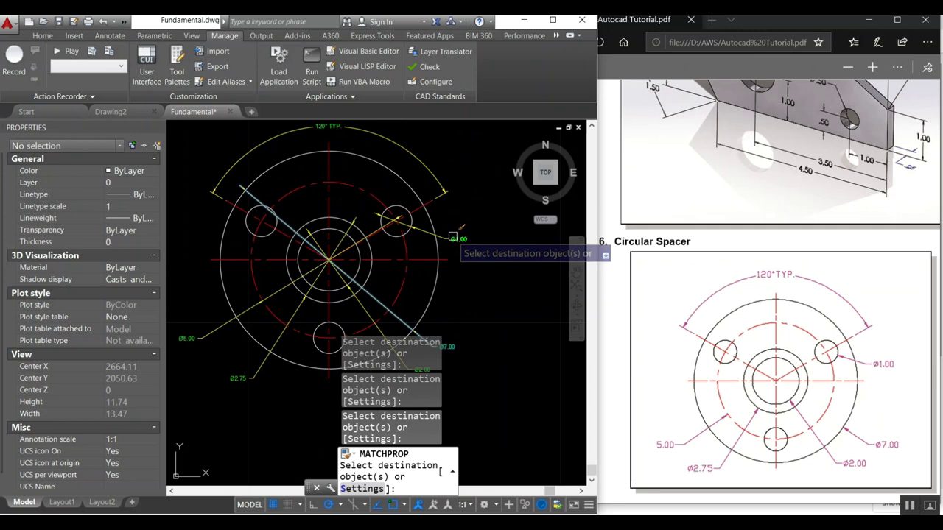
key("Return")
Begin exploding the diameter dimensions, selecting the Ø5.00 dimension first.
type("x")
key("Return")
left_click(246, 313)
Explode the Ø7.00, Ø2.00 and remaining diameter dimensions into plain lines.
left_click(272, 333)
left_click(272, 334)
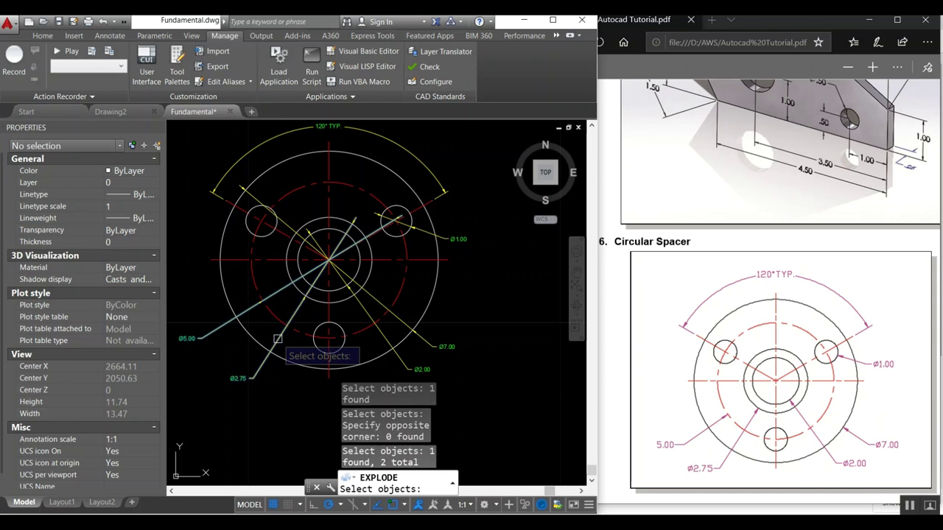
left_click(285, 225)
left_click(309, 234)
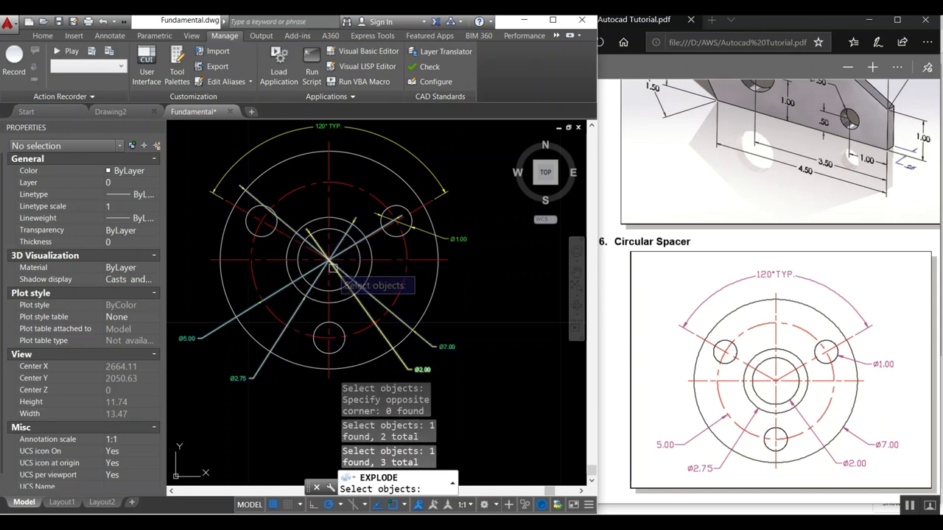
left_click(405, 238)
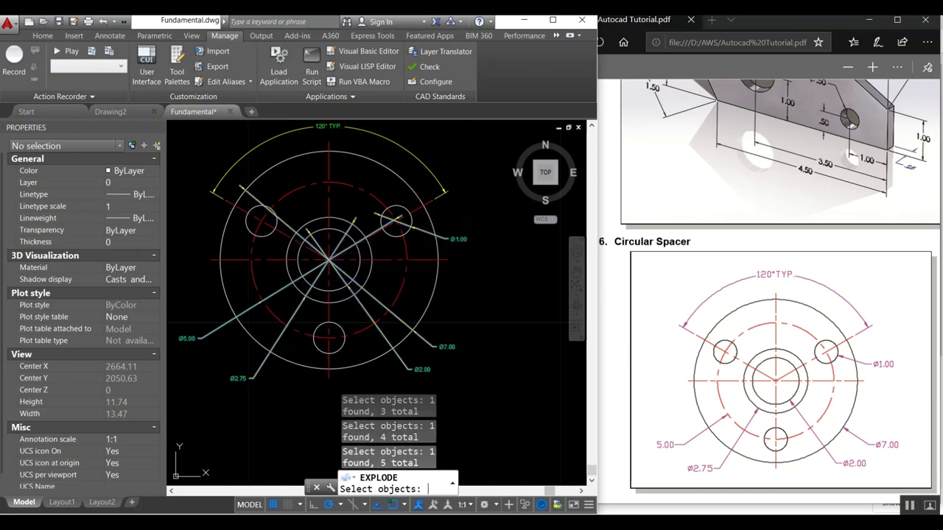
key("Return")
Erase the first leader segments crossing the circles near the bolt hole.
scroll(404, 225, "up", 5)
type("e")
key("Return")
left_click(403, 221)
mouse_move(304, 183)
left_mouse_down()
mouse_move(354, 193)
mouse_move(261, 183)
mouse_move(296, 185)
left_mouse_up()
key("Escape")
key("Return")
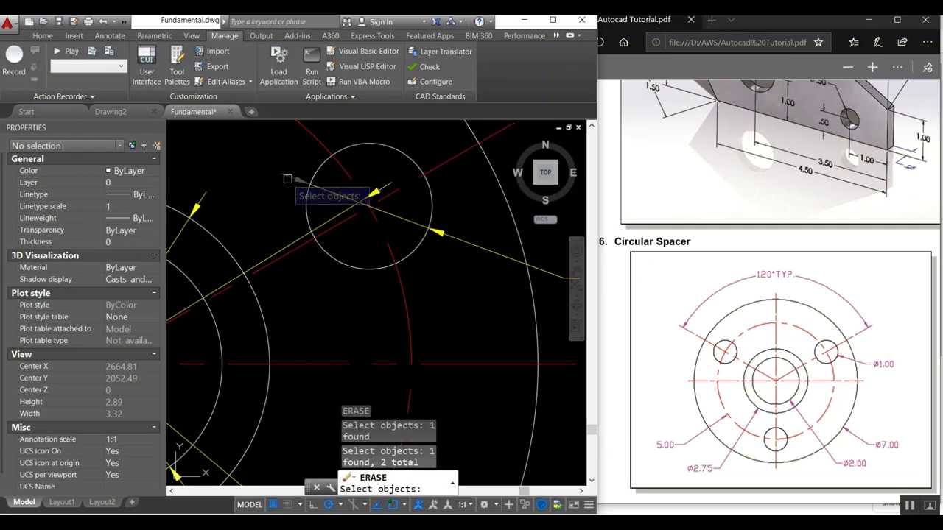
left_click(318, 188)
scroll(391, 180, "down", 3)
scroll(393, 183, "up", 5)
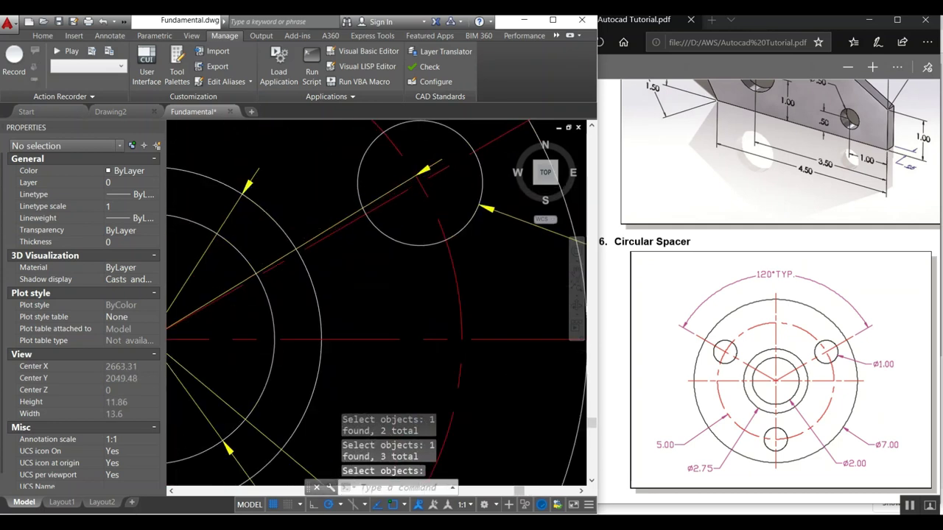
type("X")
key("Return")
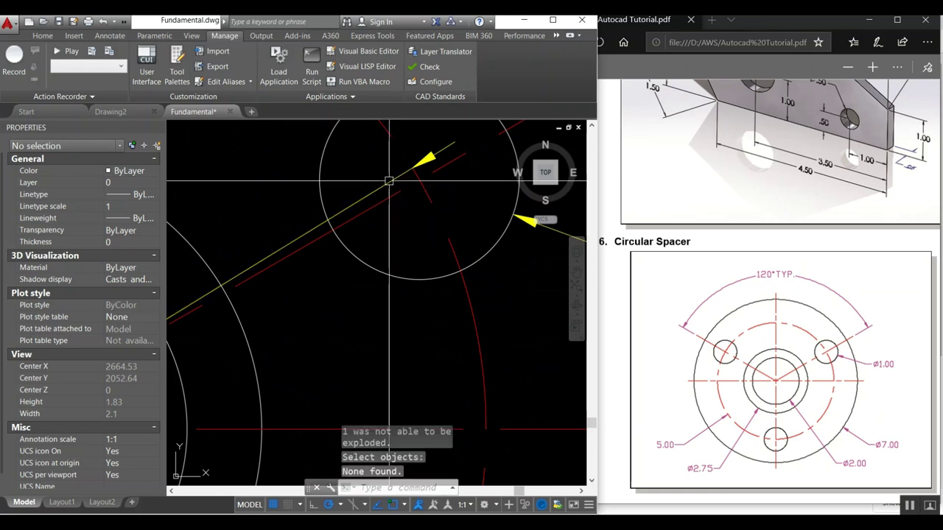
Erase the leader pieces running inside the upper bolt hole.
type("e")
key("Return")
left_click(428, 159)
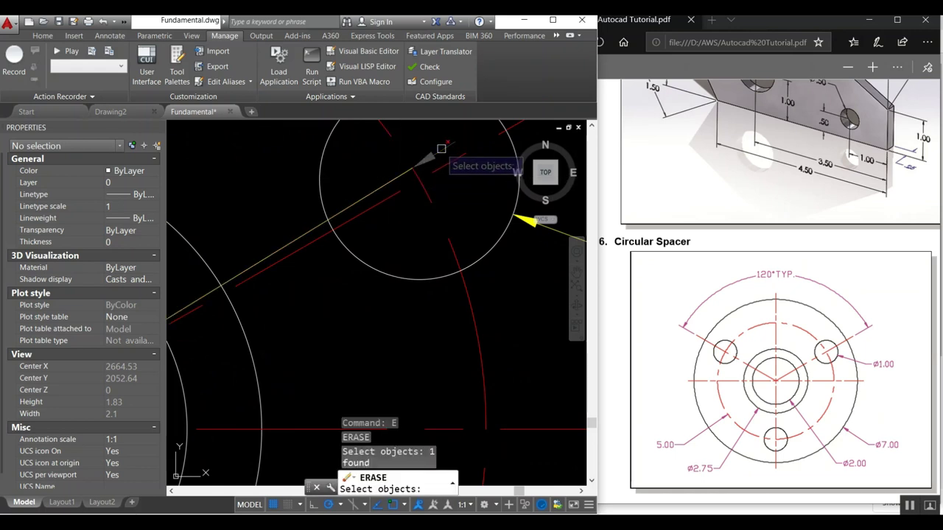
left_click(395, 171)
scroll(393, 174, "down", 3)
scroll(392, 174, "down", 2)
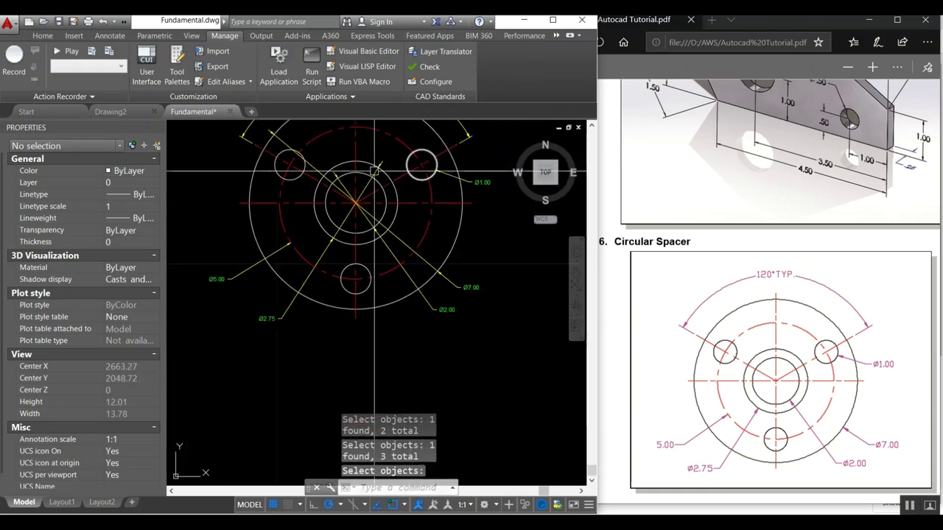
scroll(392, 174, "up", 2)
left_click(407, 154)
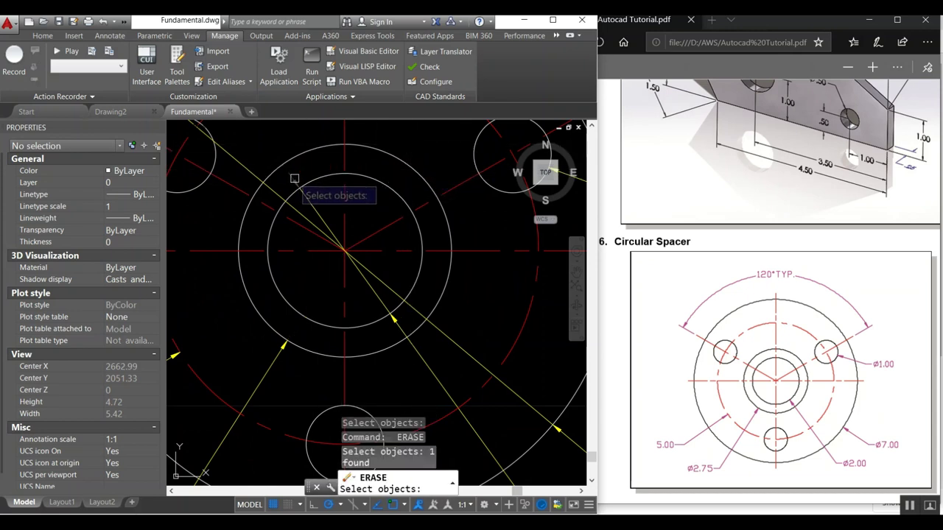
key("Return")
key("Return")
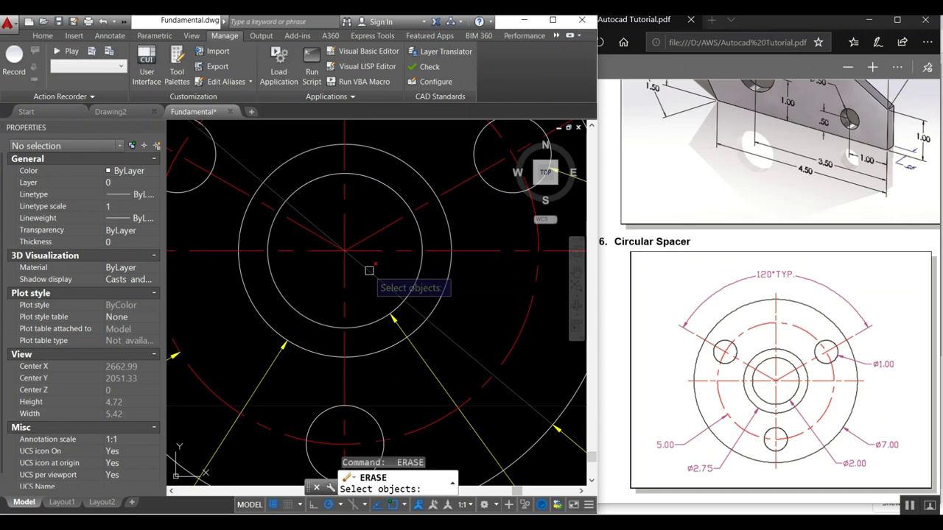
Erase the diagonal leader across the bore and remaining stray leader pieces.
left_click(369, 270)
scroll(366, 282, "down", 2)
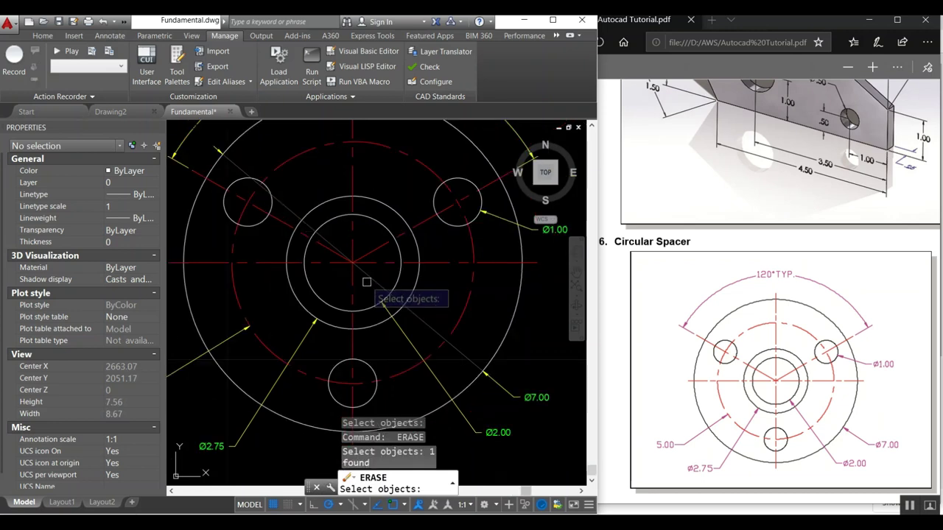
scroll(215, 148, "up", 2)
left_click(219, 151)
left_click(225, 142)
scroll(302, 191, "down", 4)
scroll(303, 192, "up", 2)
scroll(331, 221, "down", 2)
middle_click_drag(364, 238, 353, 308)
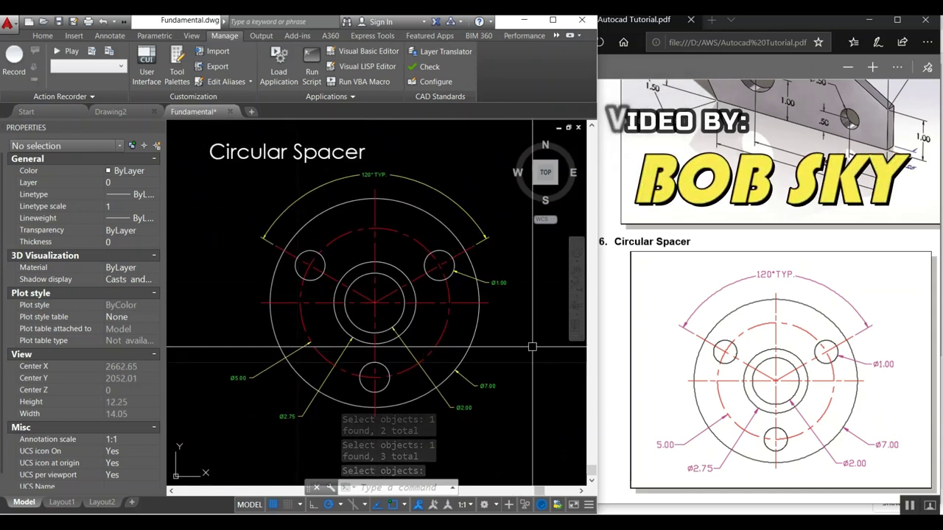
Clear the selection and quick-save Fundamental.dwg.
key("Escape")
key("Escape")
key("ctrl+s")
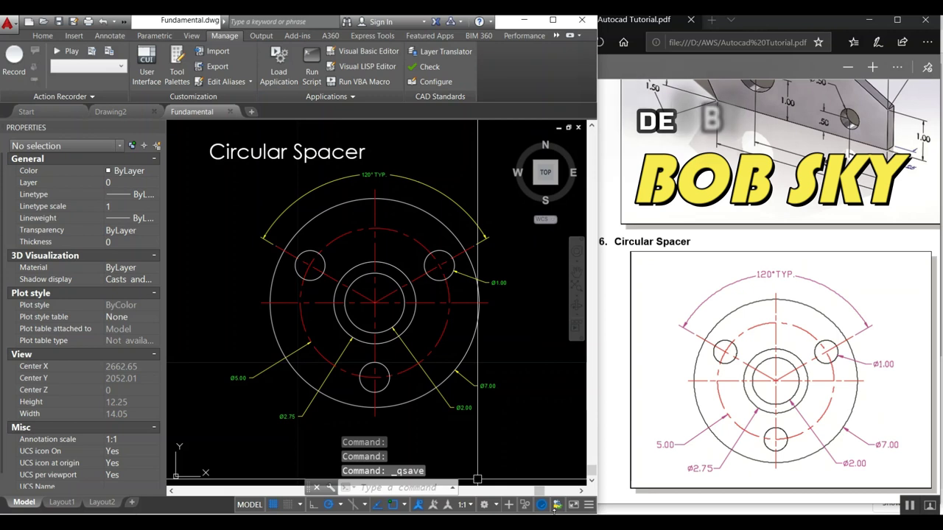